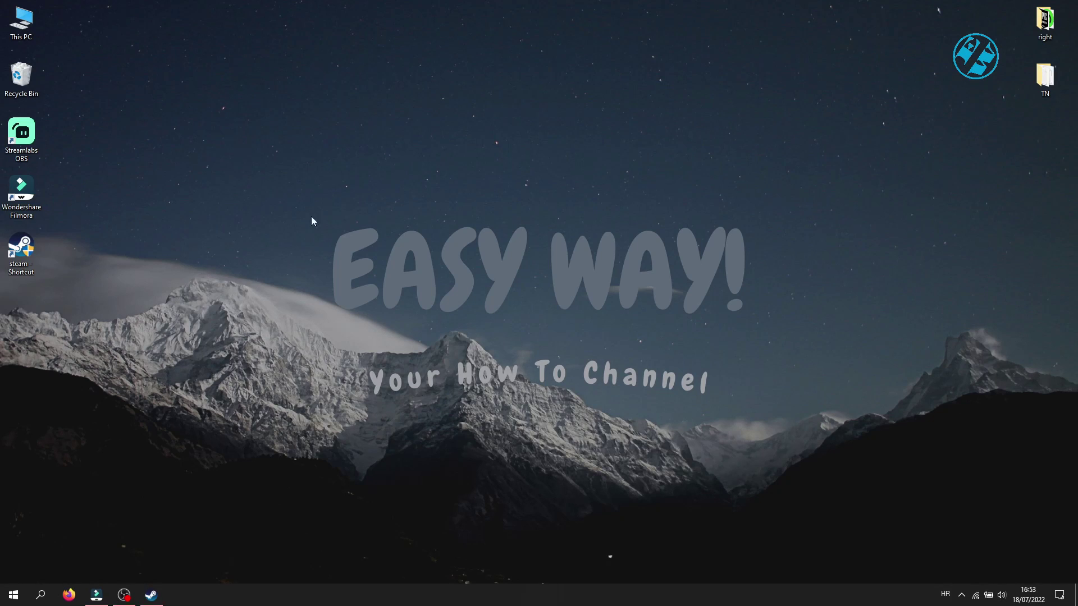
Restore the Steam window to the Downloads list showing Apex Legends' Corrupt Disk error.
drag(278, 184, 834, 436)
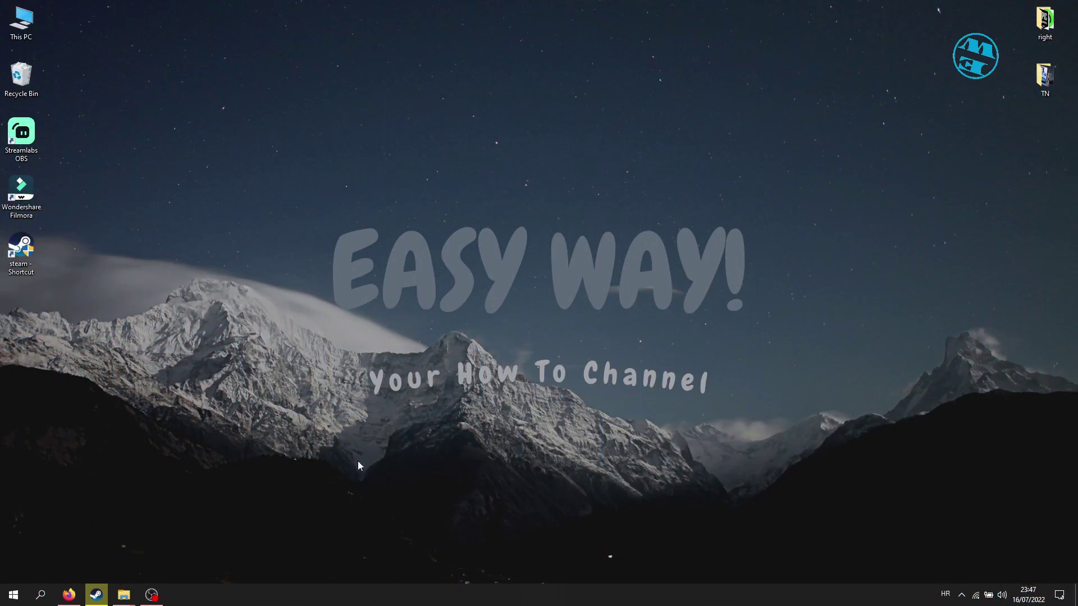
click(96, 595)
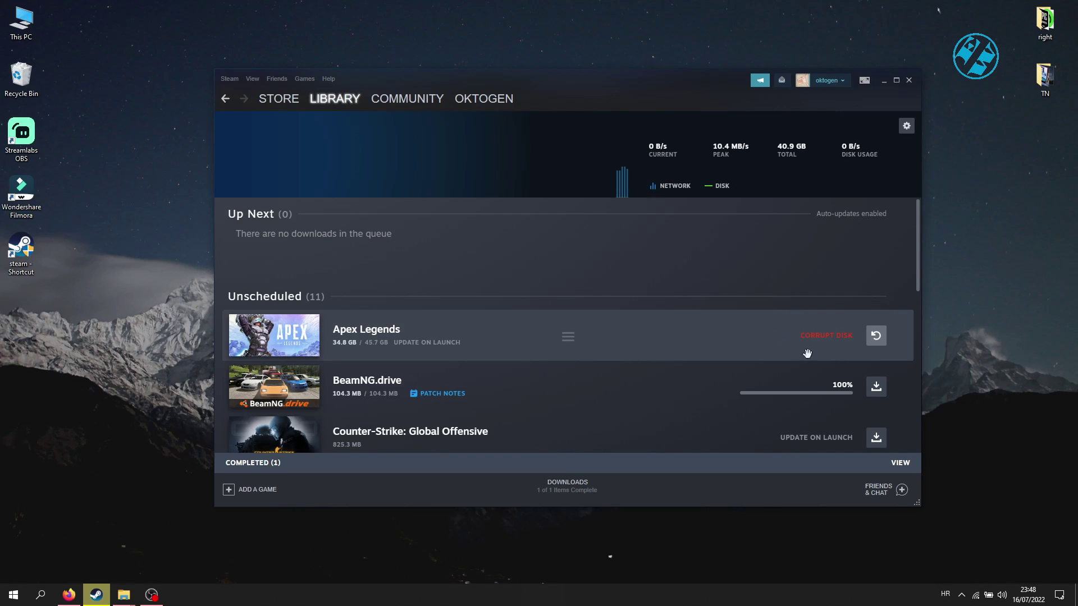
Retry the failed Apex Legends download.
click(876, 335)
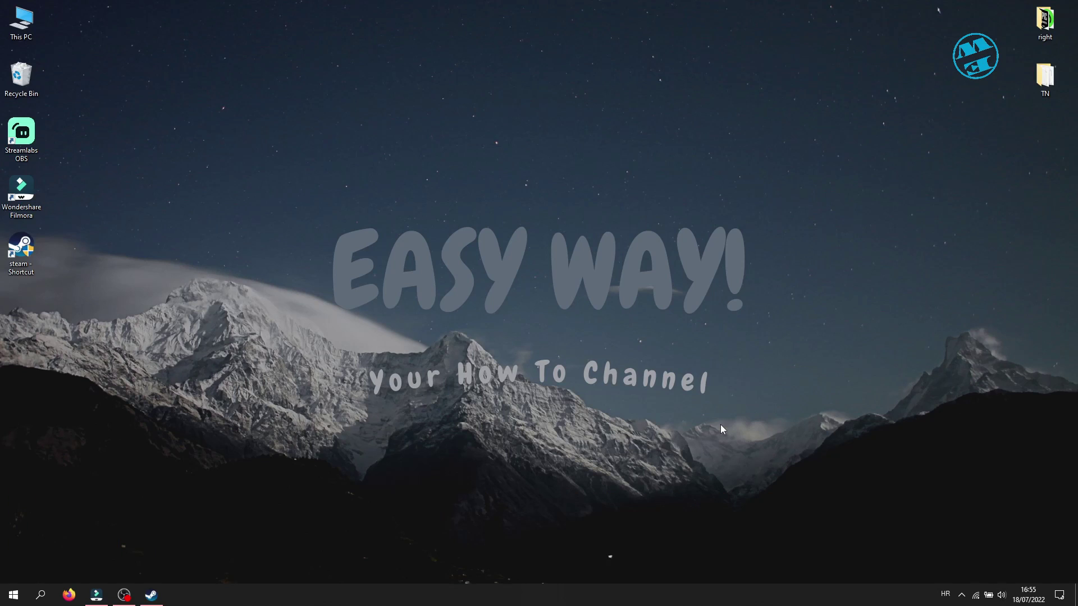
Exit Steam completely from its icon in the hidden system tray.
click(962, 596)
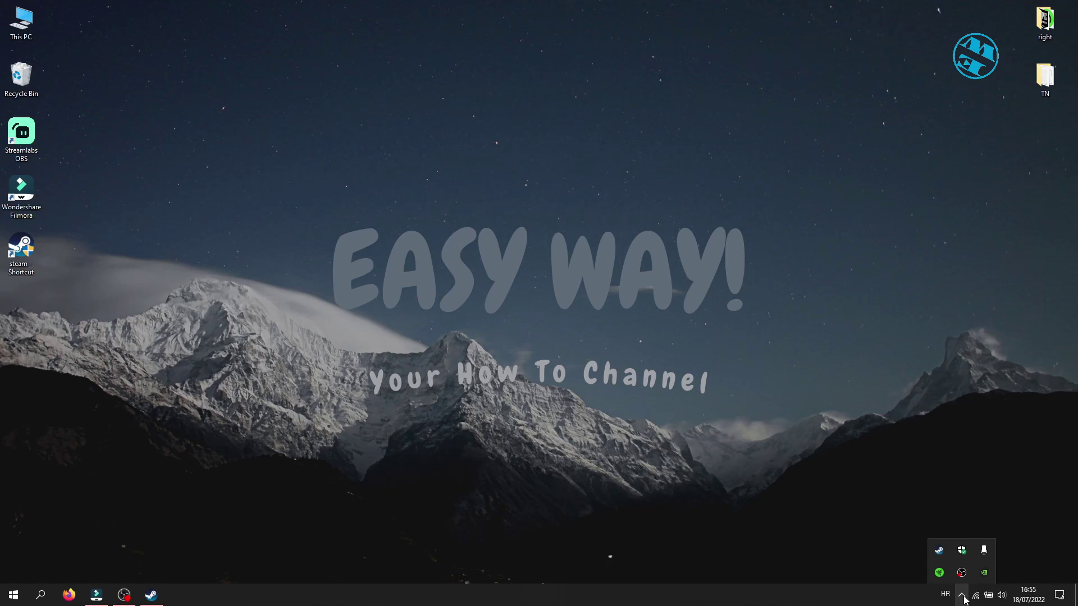
right_click(941, 553)
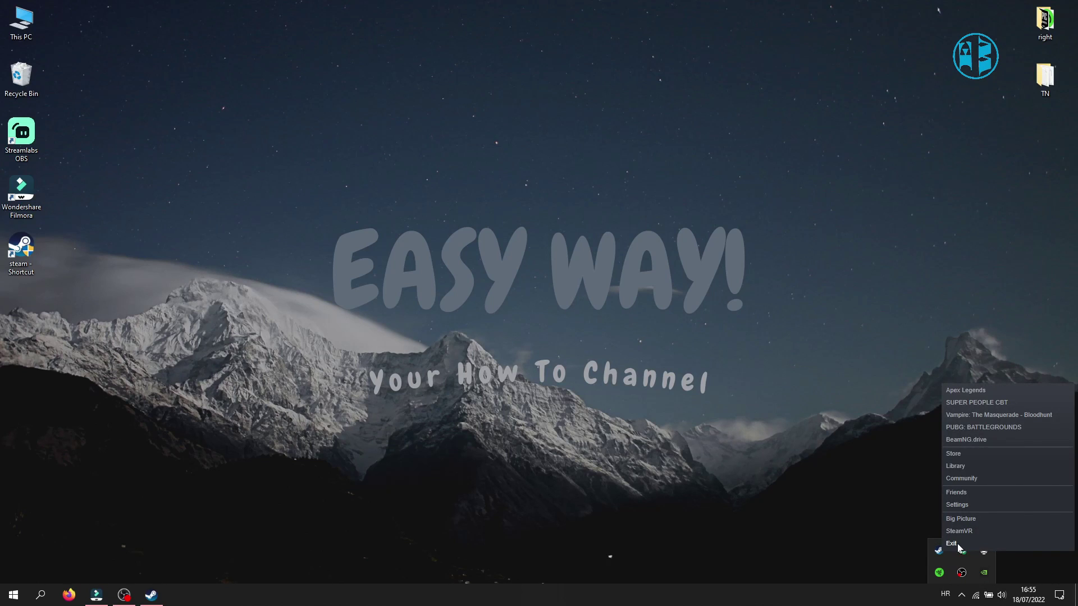
click(591, 356)
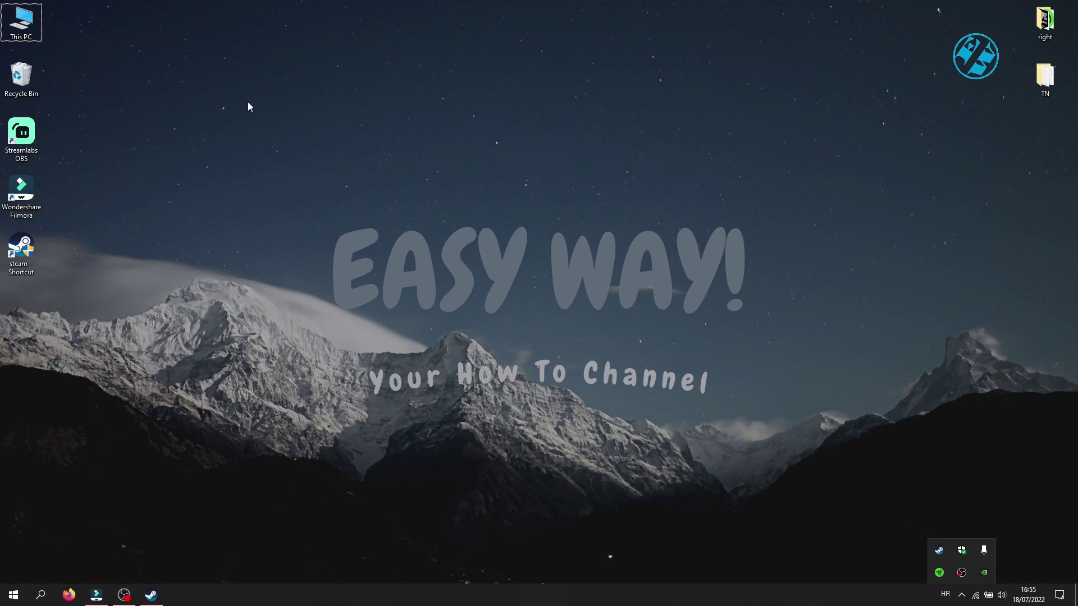
Browse File Explorer to C:\Program Files (x86)\Steam\steamapps.
double_click(21, 22)
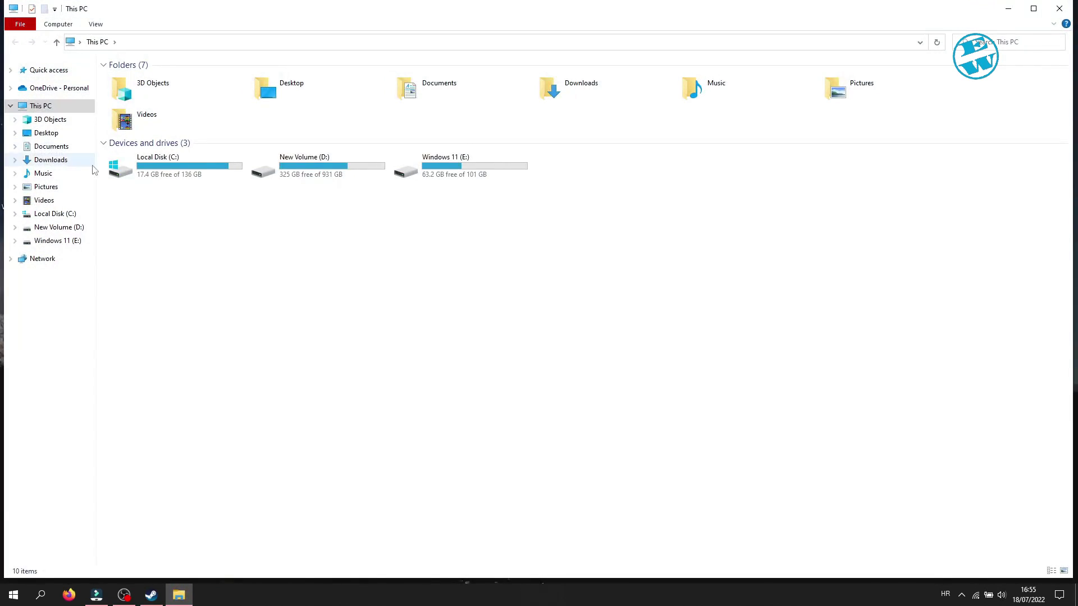
double_click(159, 170)
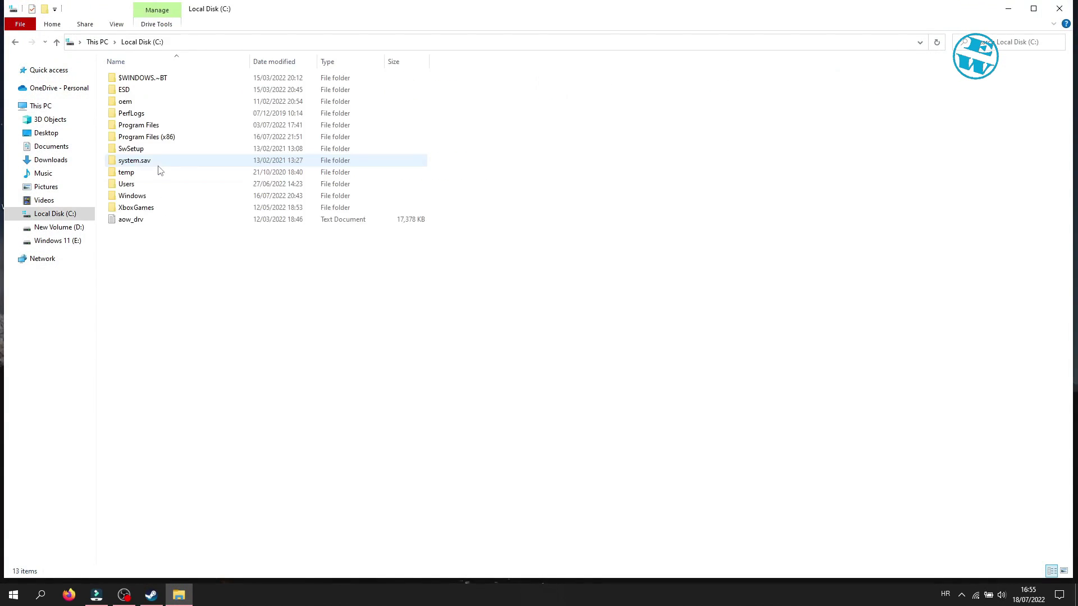
double_click(152, 138)
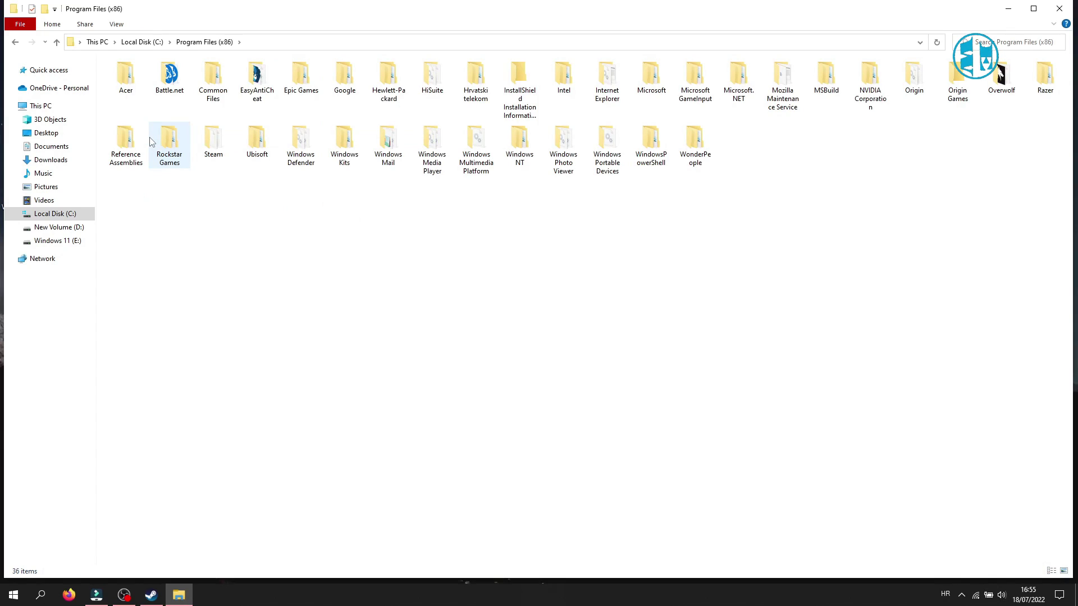
double_click(208, 144)
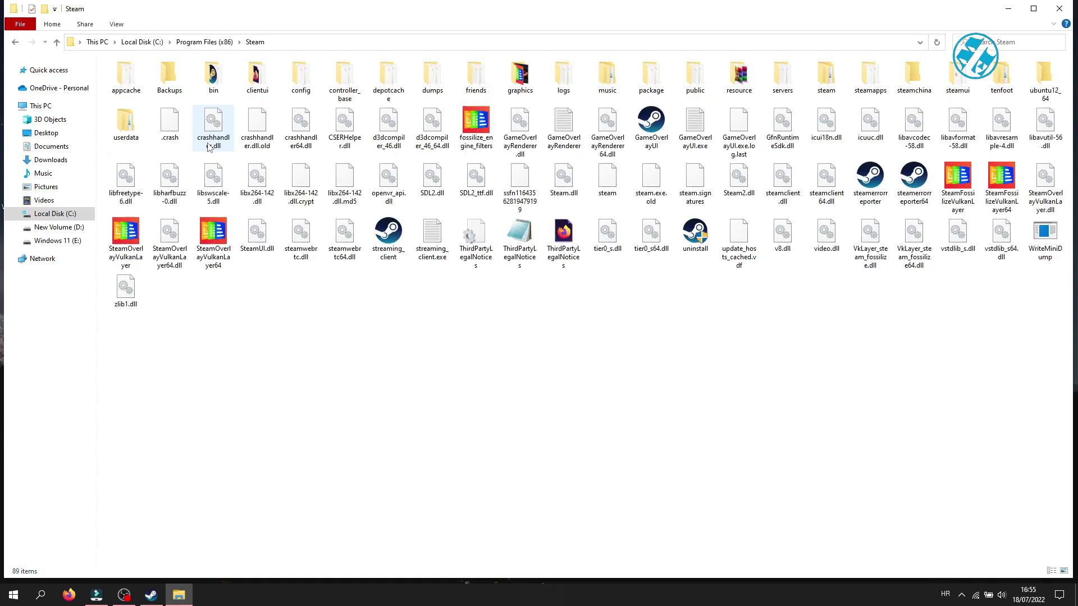
double_click(870, 90)
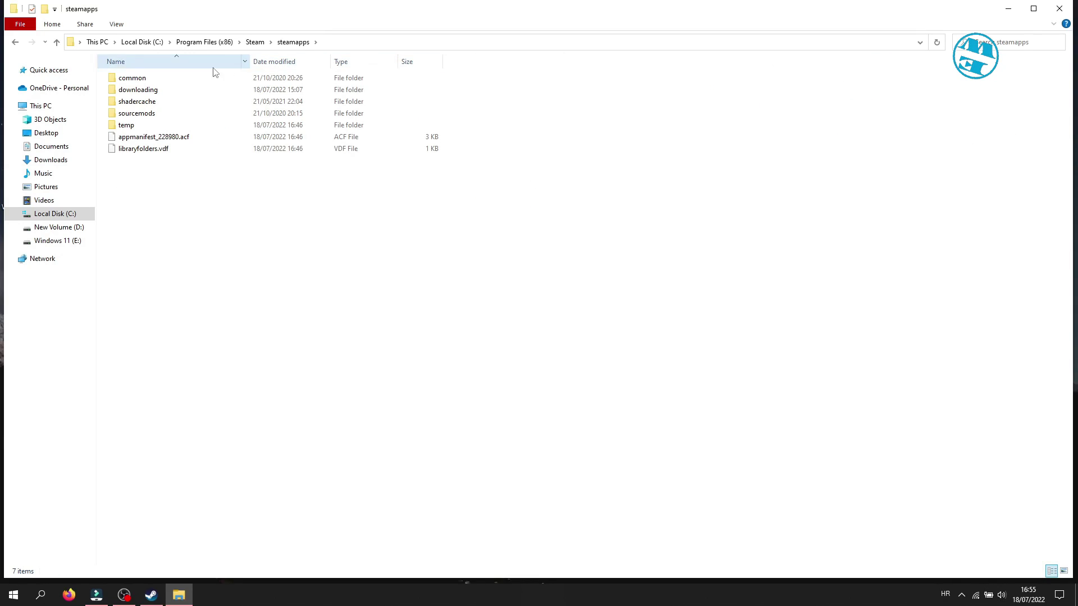
Rename the 'downloading' folder to 'old' and close File Explorer.
click(131, 91)
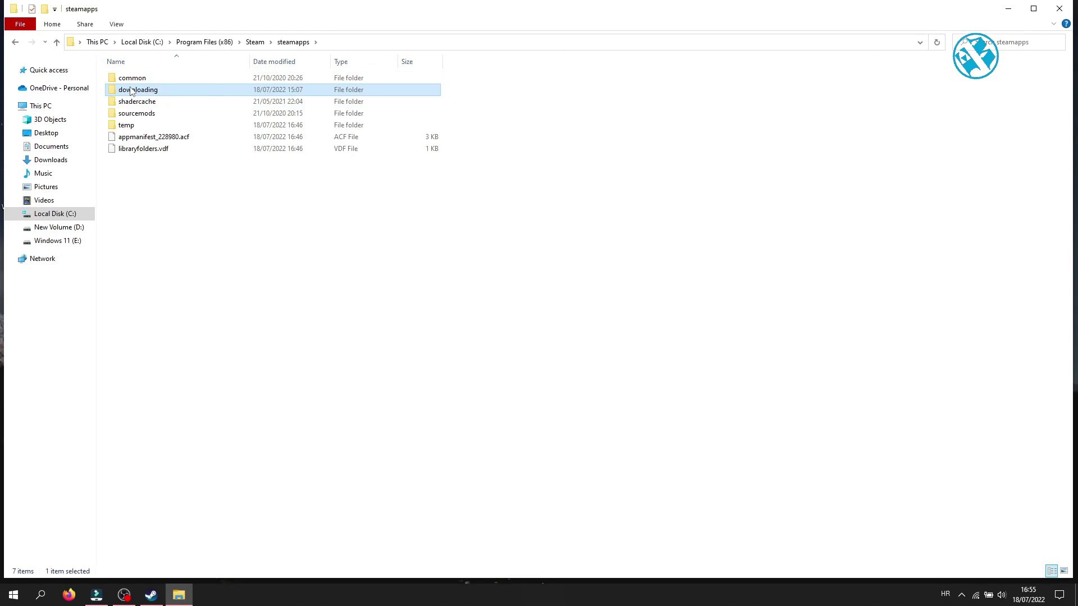
right_click(132, 91)
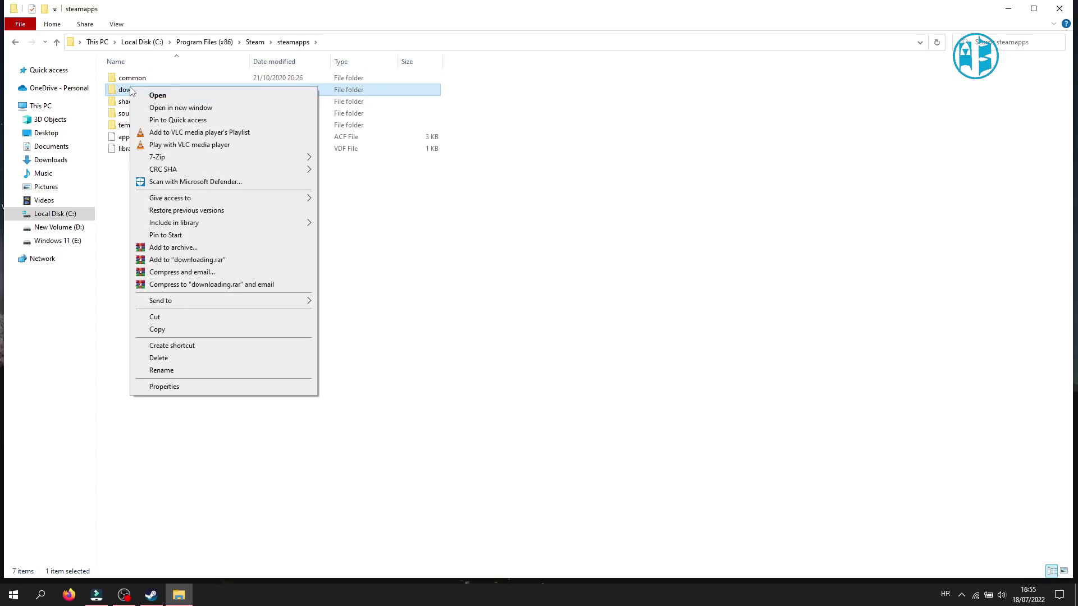
click(163, 370)
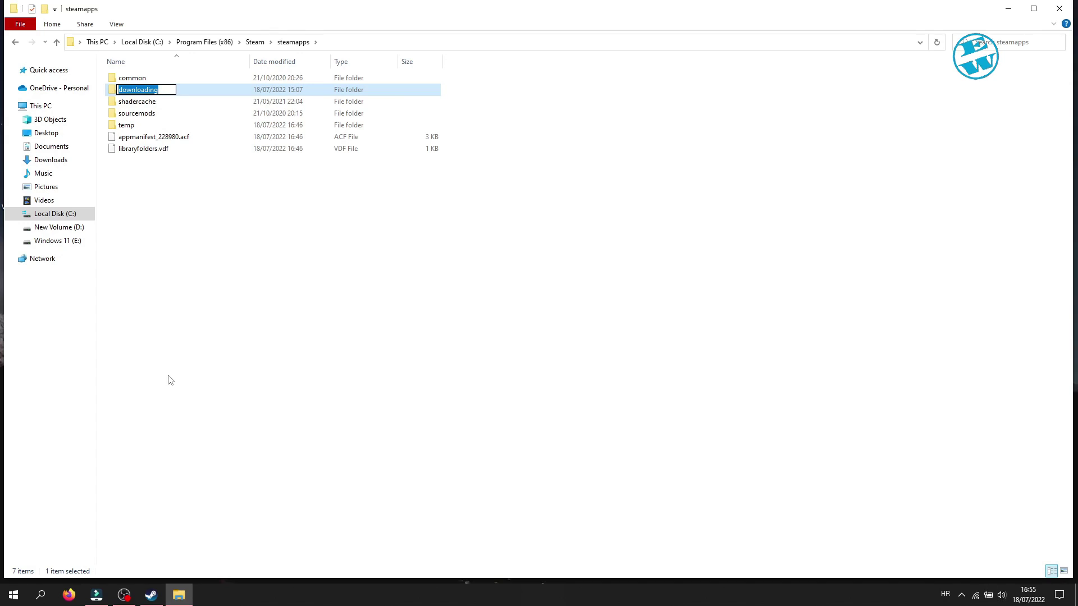
text(old)
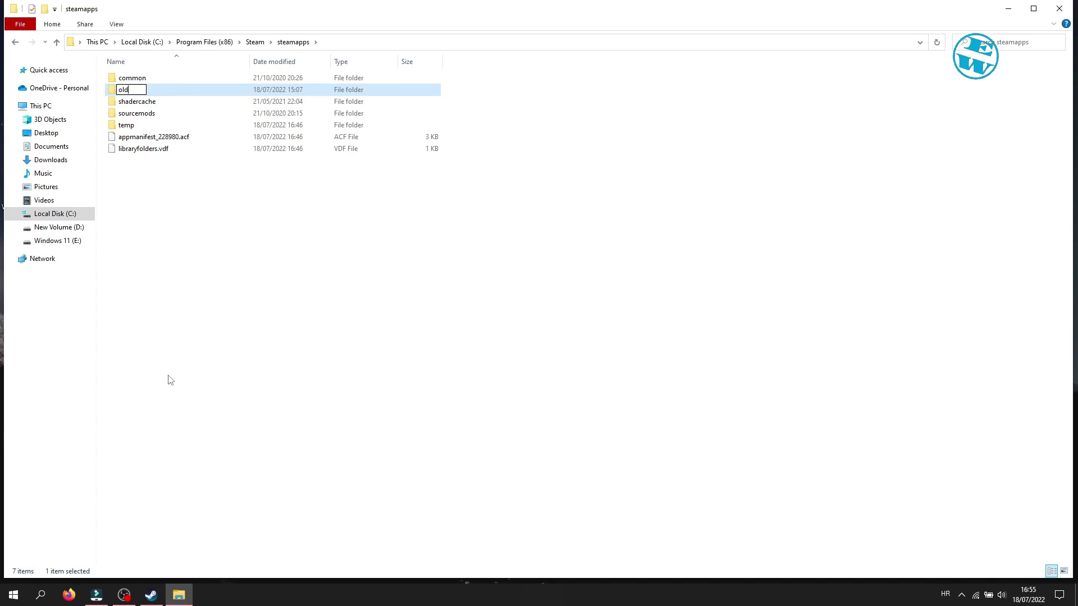
click(180, 365)
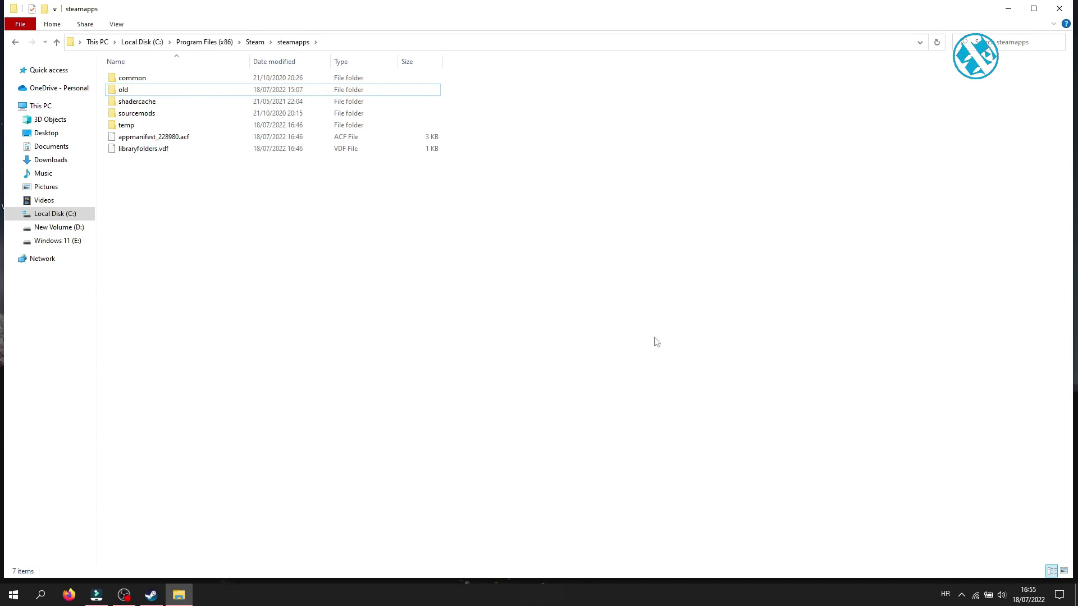
click(1059, 9)
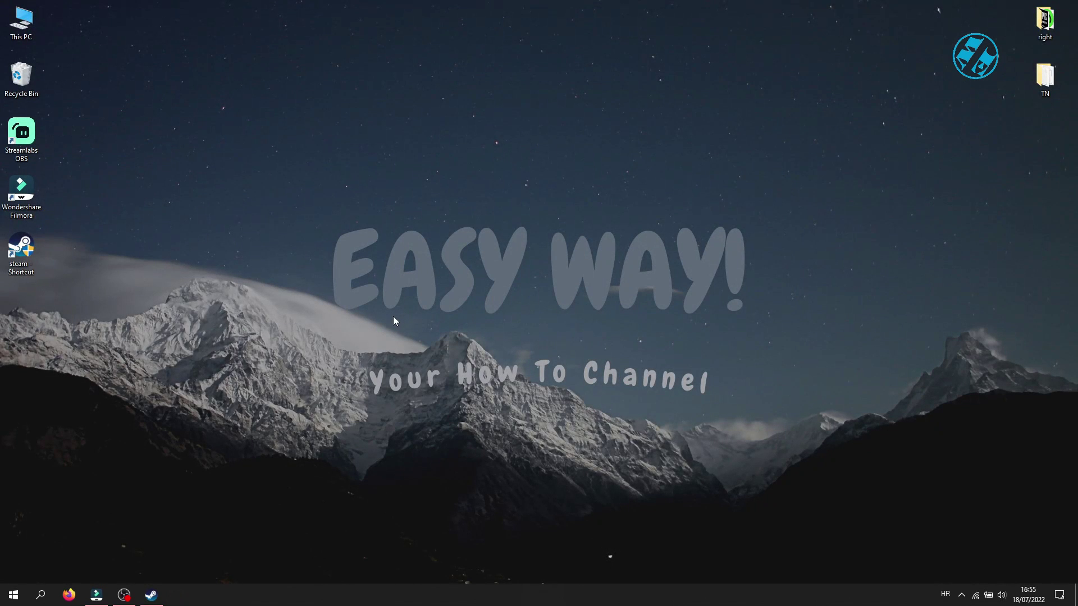
Clear Steam's download cache from Settings > Downloads and confirm with OK.
click(152, 596)
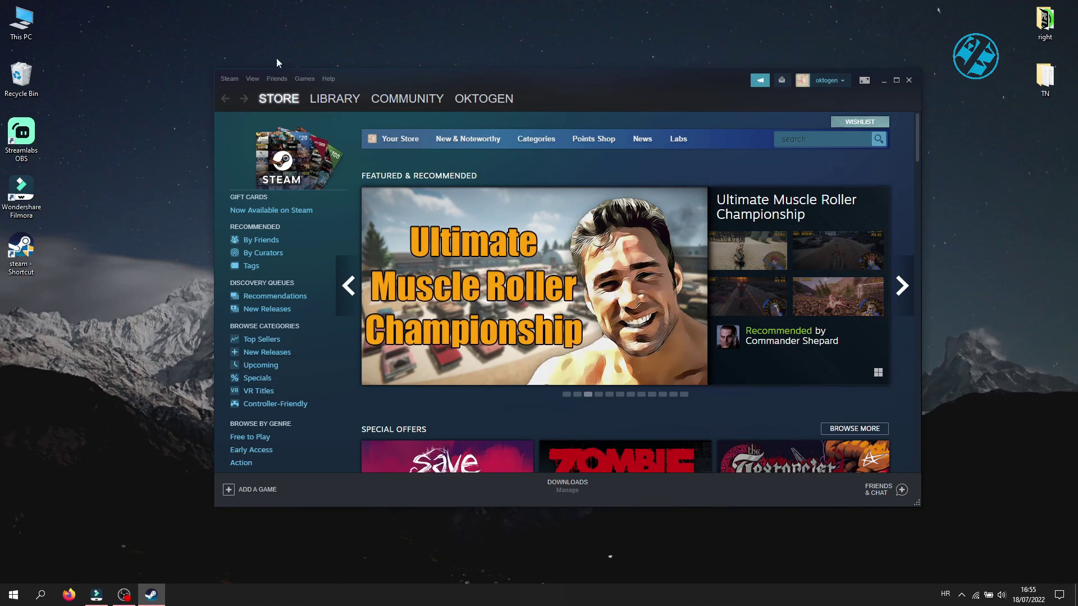
click(229, 78)
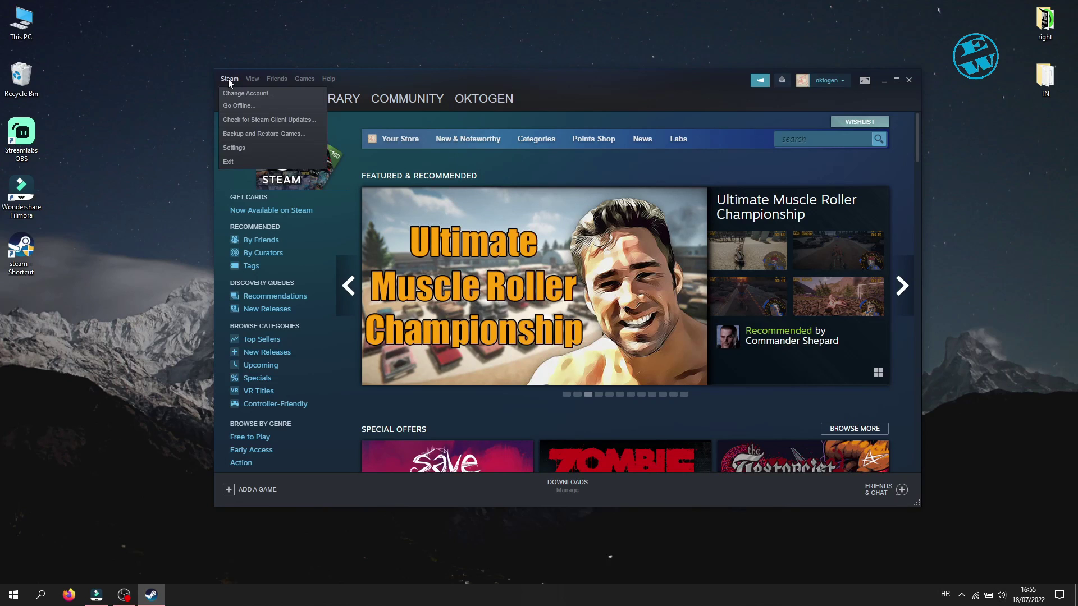
click(234, 148)
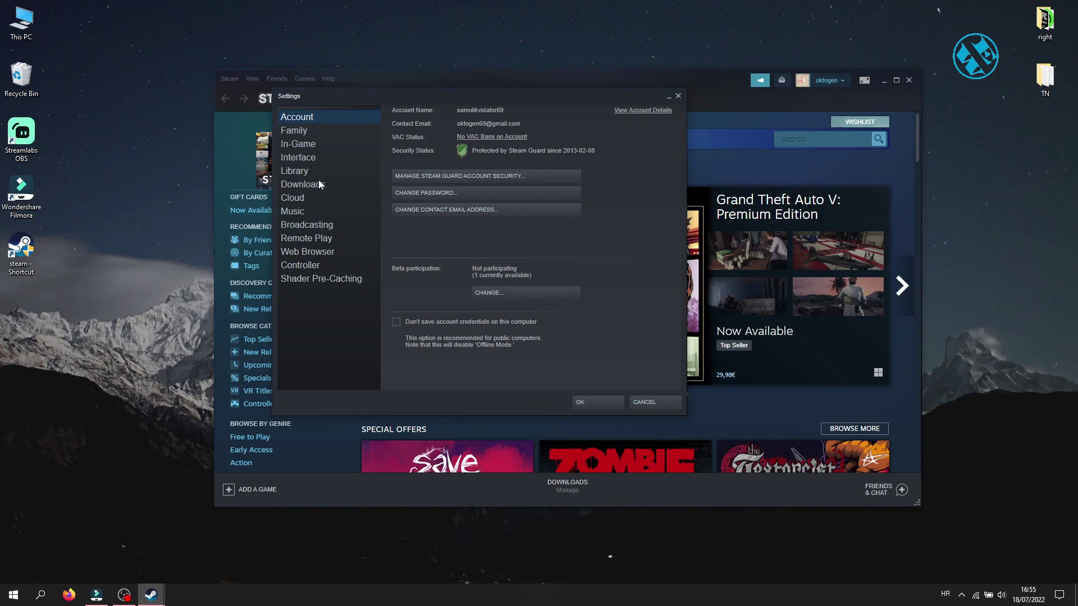
click(301, 185)
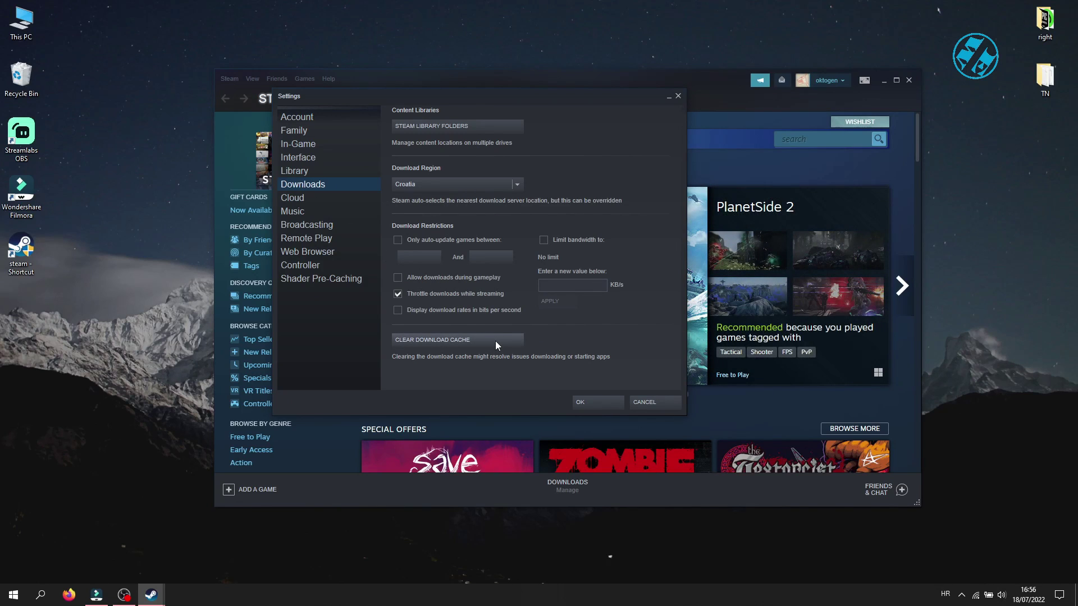
click(449, 341)
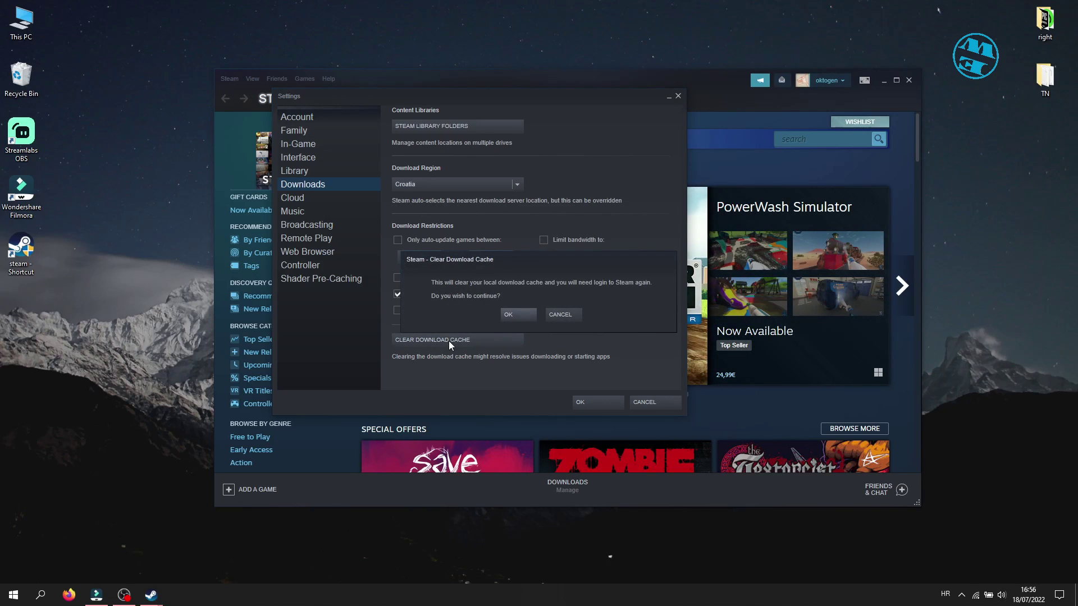
click(509, 315)
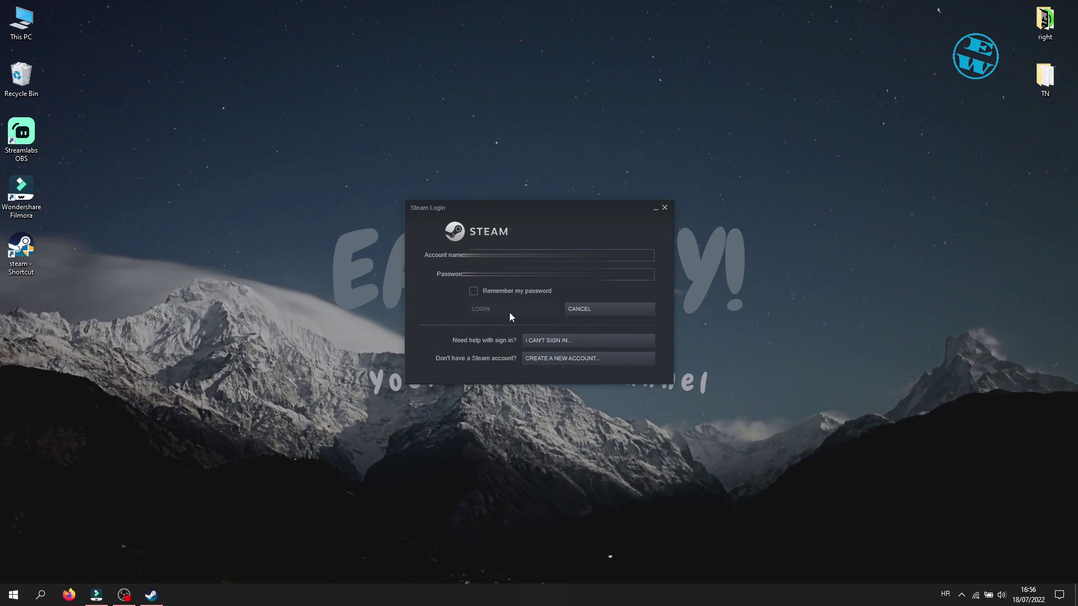
Enter the account password in the Steam login window with Caps Lock off.
click(505, 274)
key(Caps_Lock)
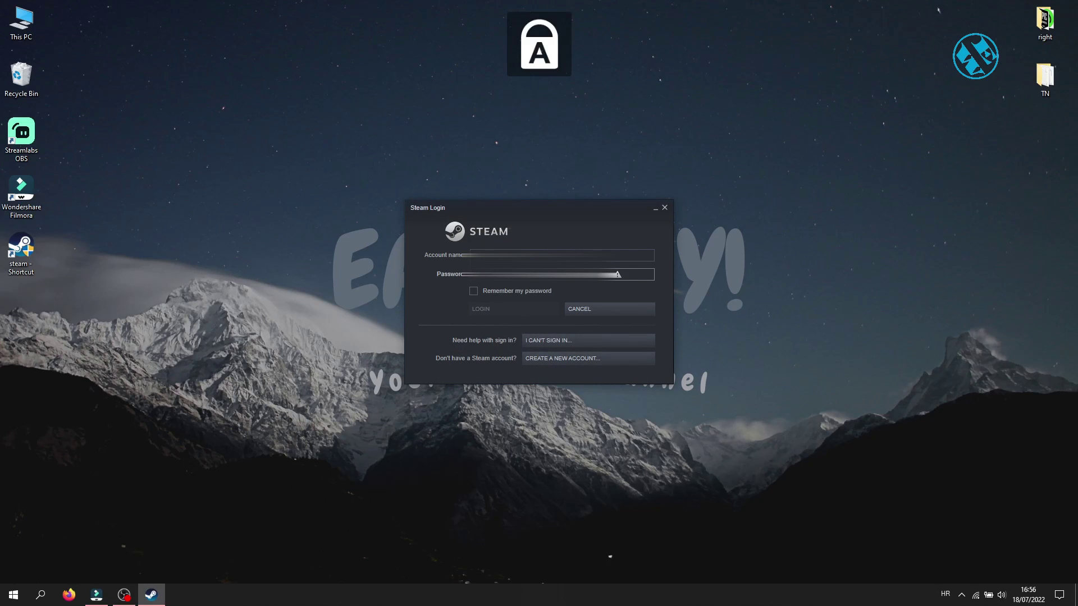
key(Caps_Lock)
key(Caps_Lock)
key(Caps_Lock)
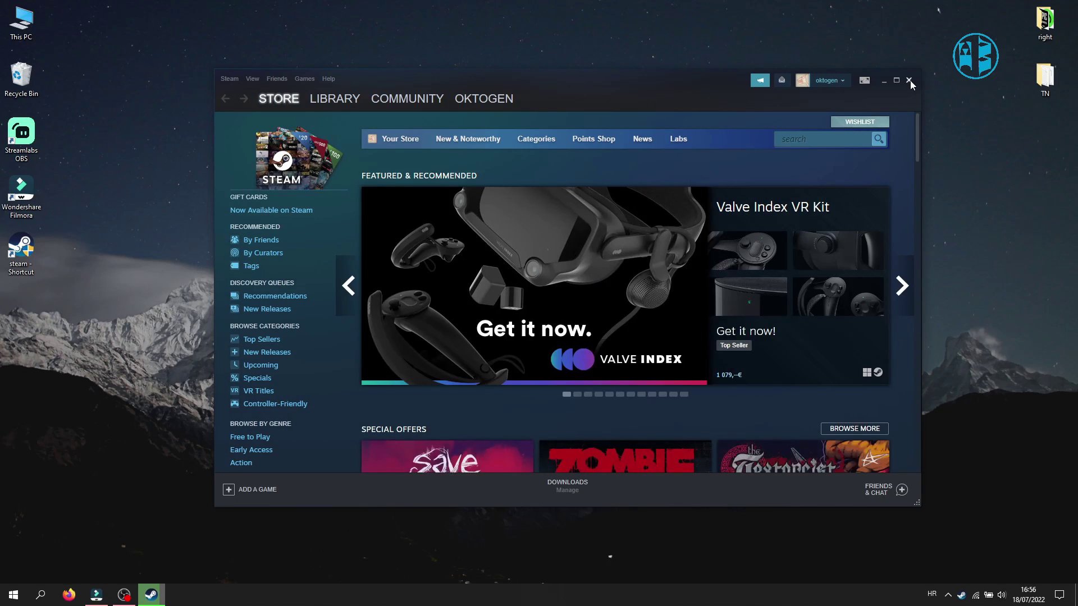
Hide Steam and launch Control Panel by searching 'con' in Windows search.
click(884, 80)
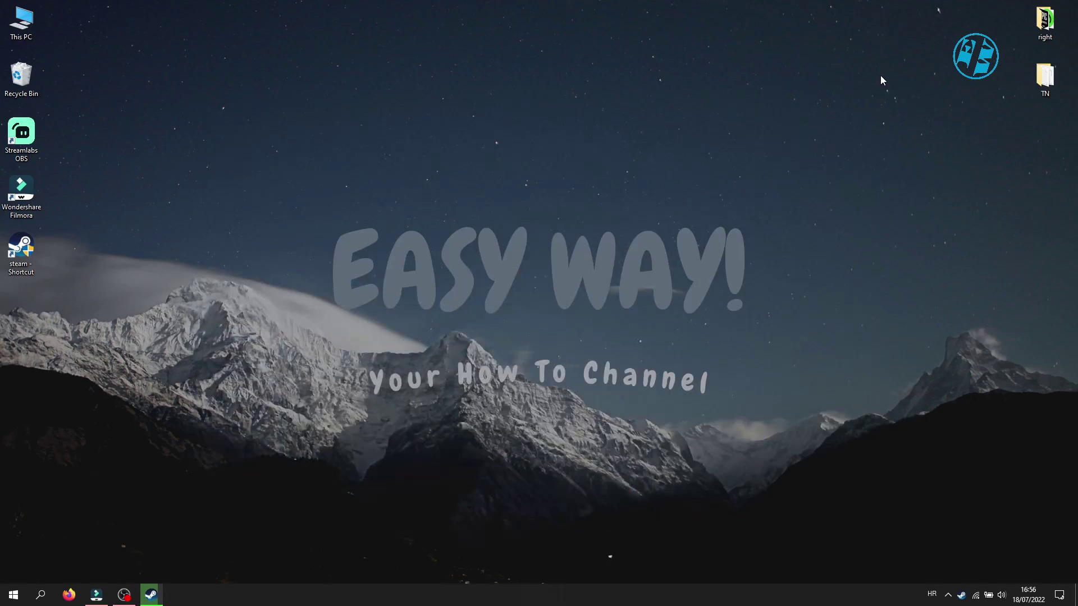
click(727, 63)
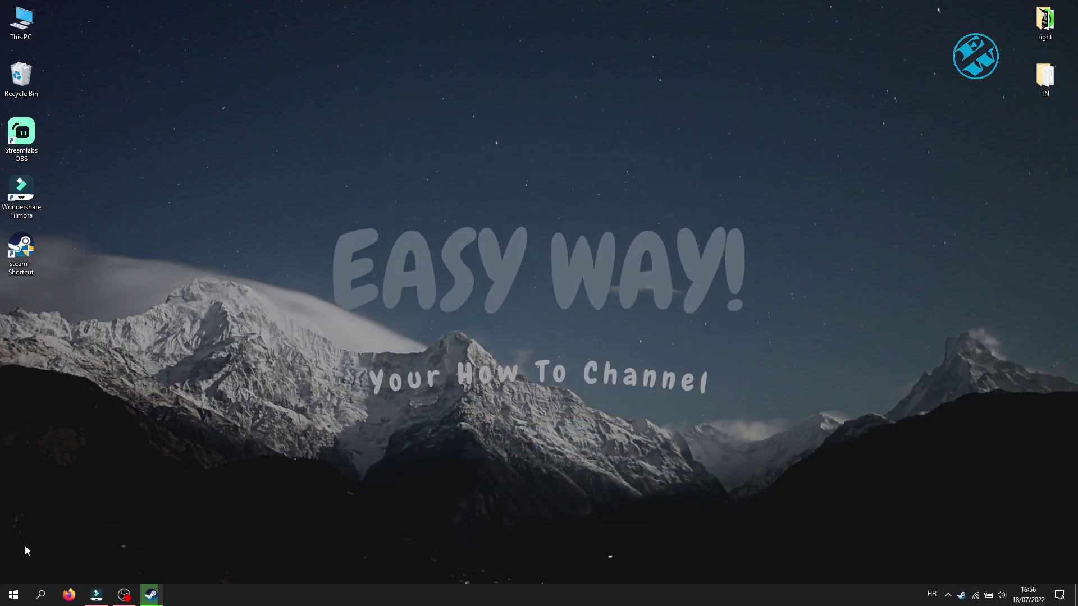
right_click(12, 589)
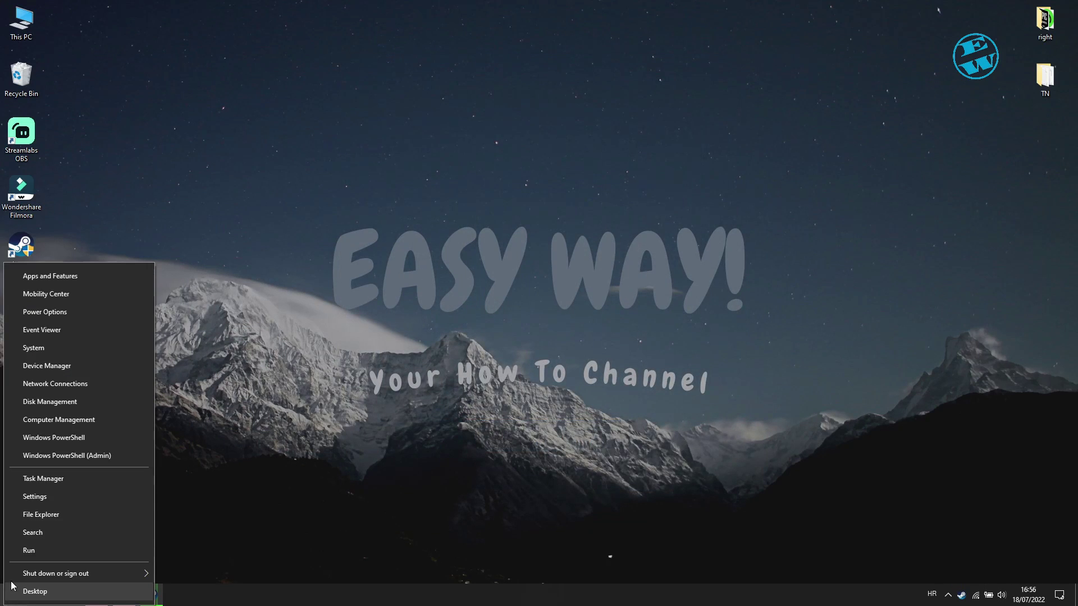
click(34, 534)
text(con)
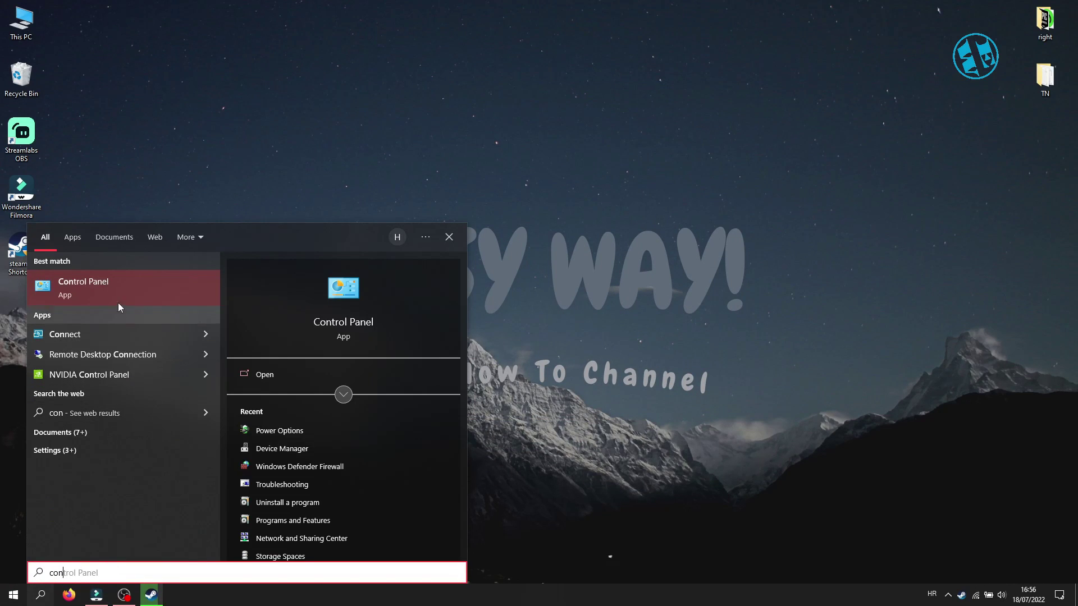
click(88, 288)
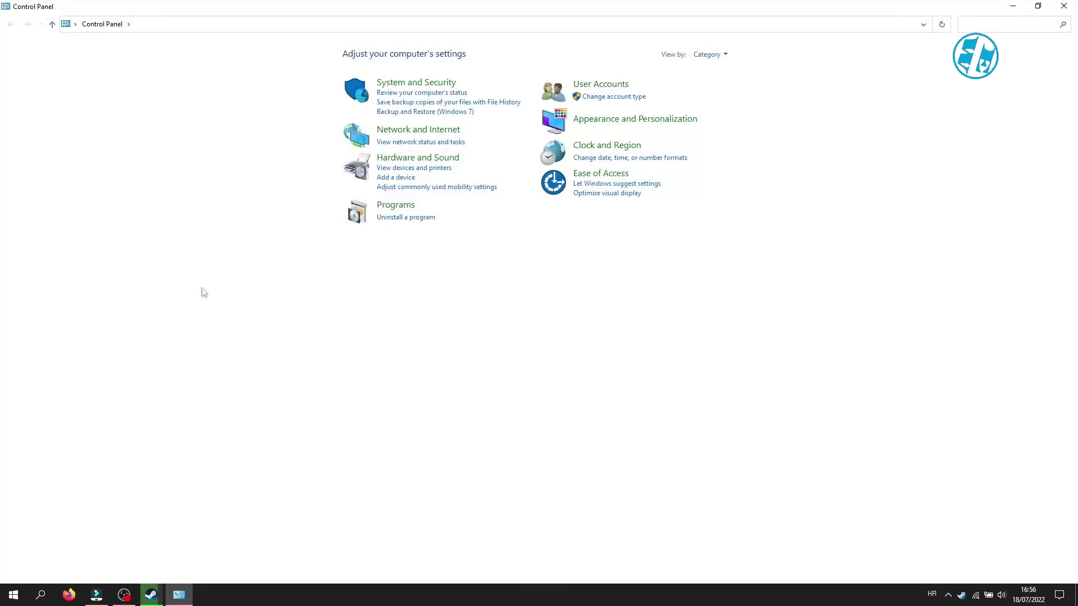
Show Control Panel as Large icons and open the high perf plan's settings in Power Options.
click(713, 55)
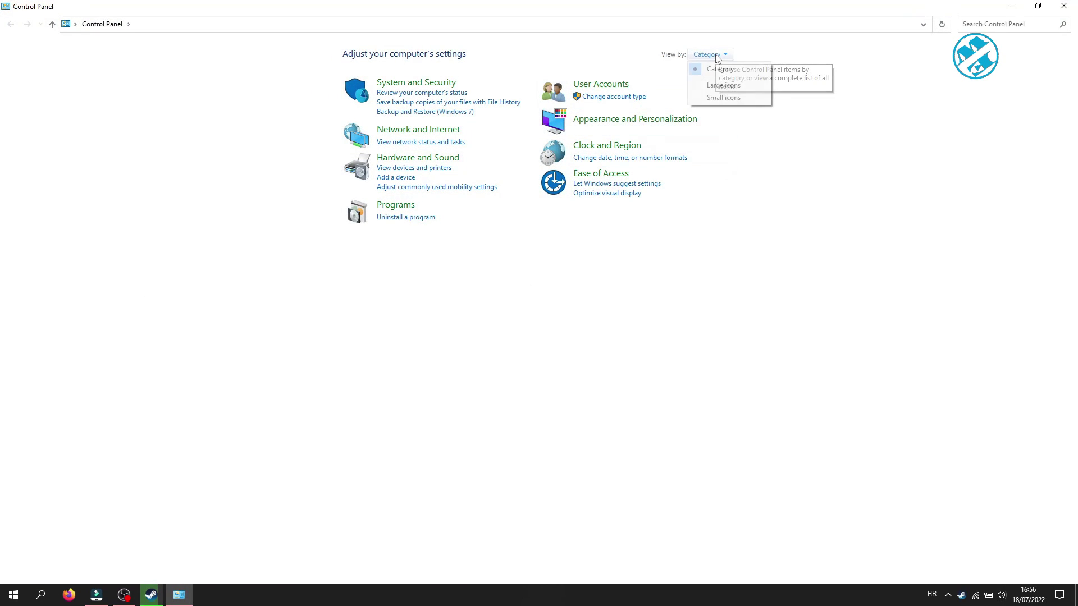
click(729, 87)
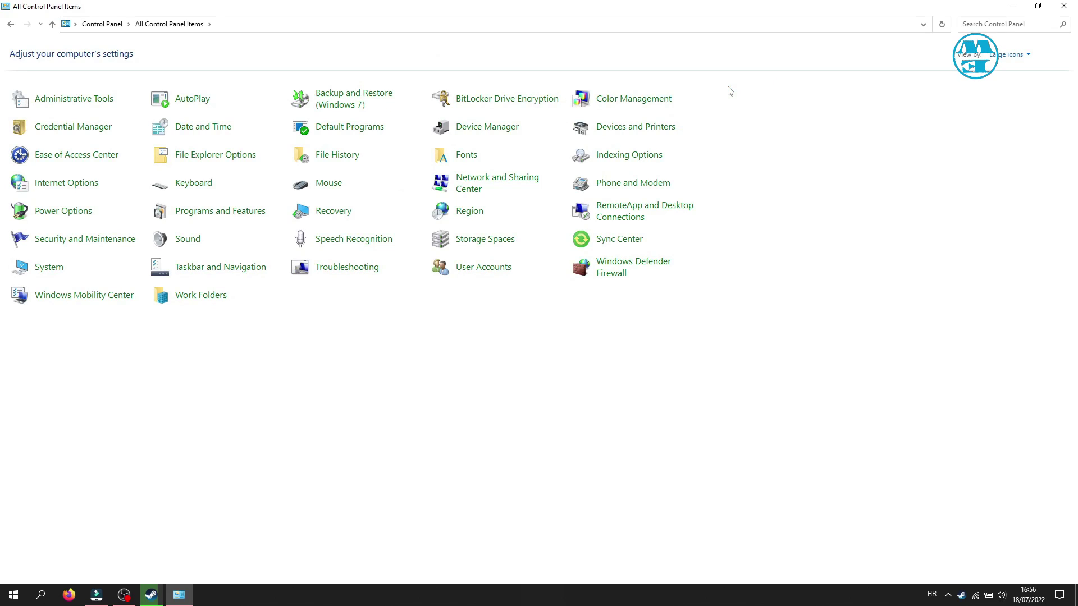
click(63, 212)
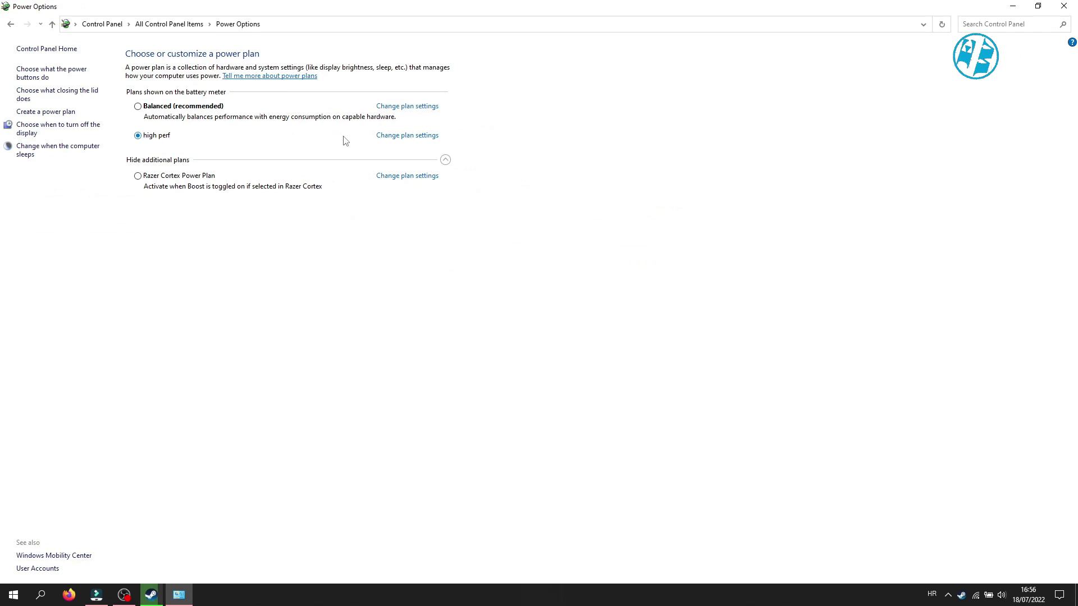
click(416, 136)
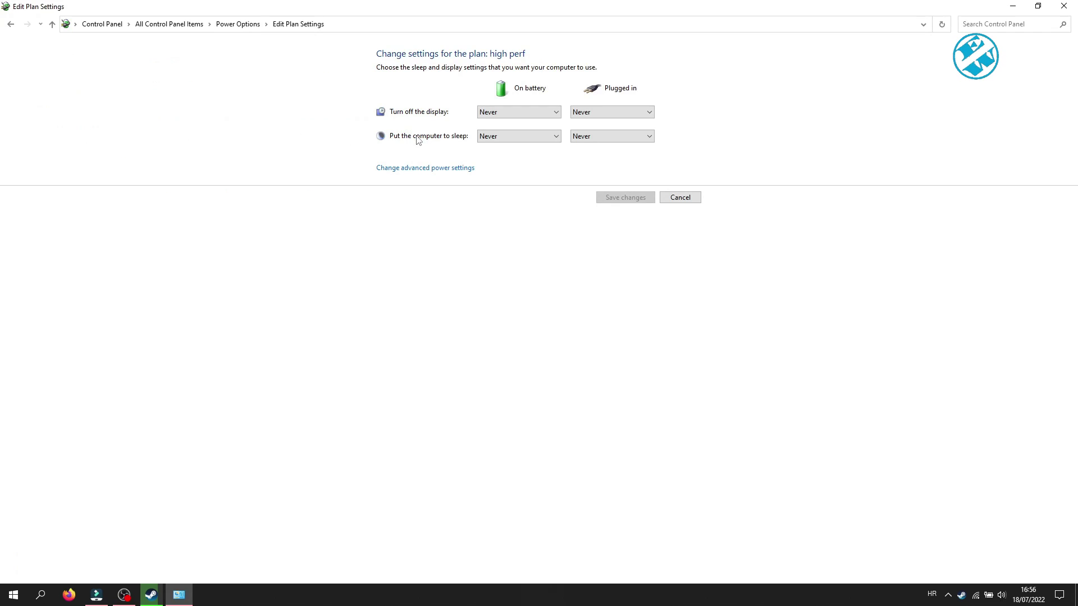
Set 'Turn off hard disk after' to 0 on battery and plugged in, then apply.
click(427, 170)
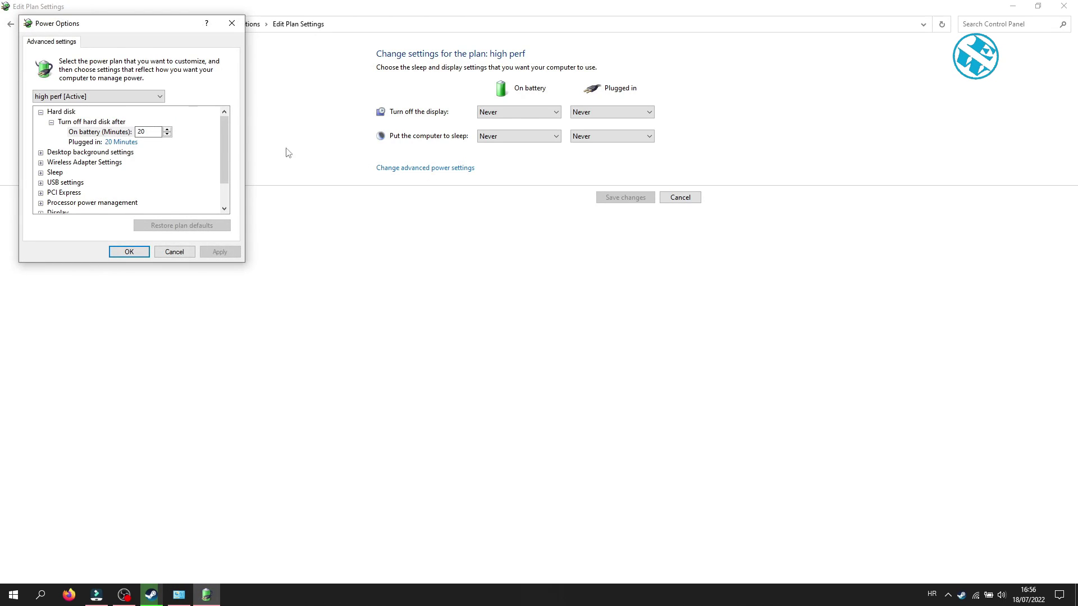
click(44, 112)
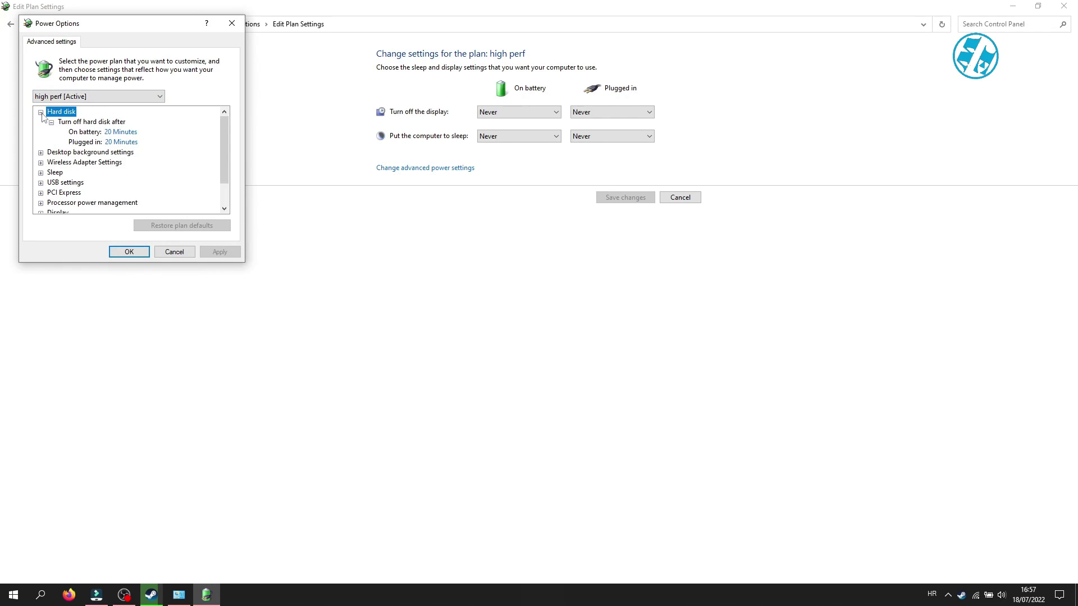
click(125, 133)
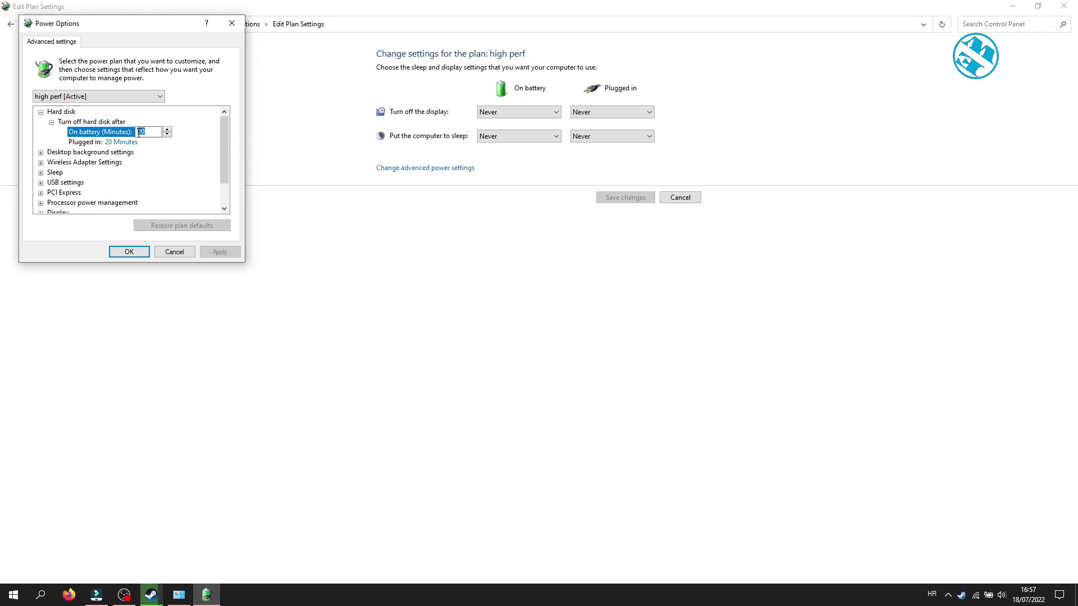
text(0)
click(132, 142)
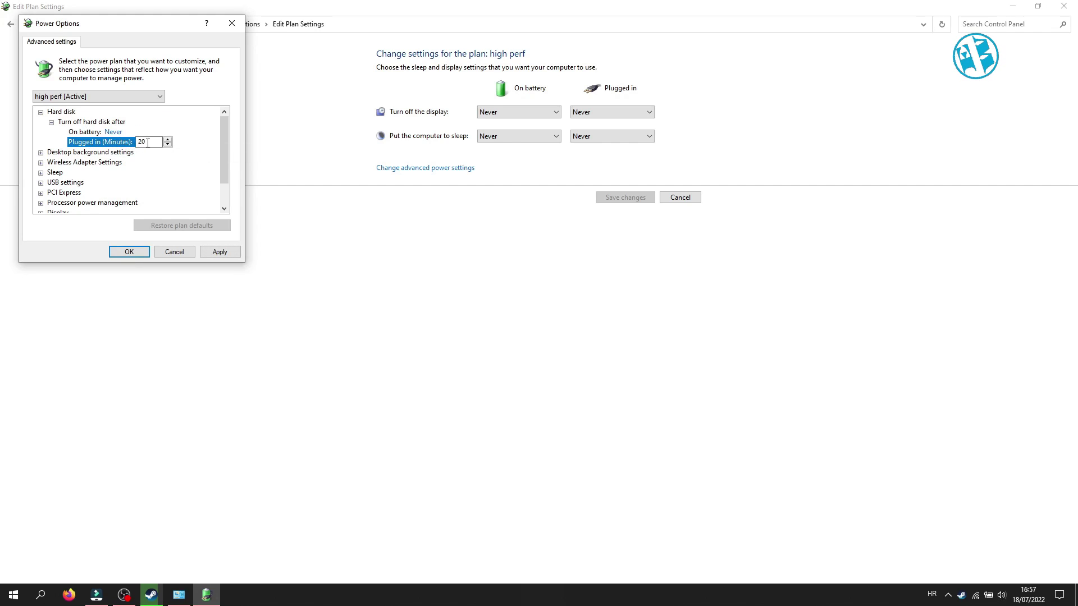
text(0)
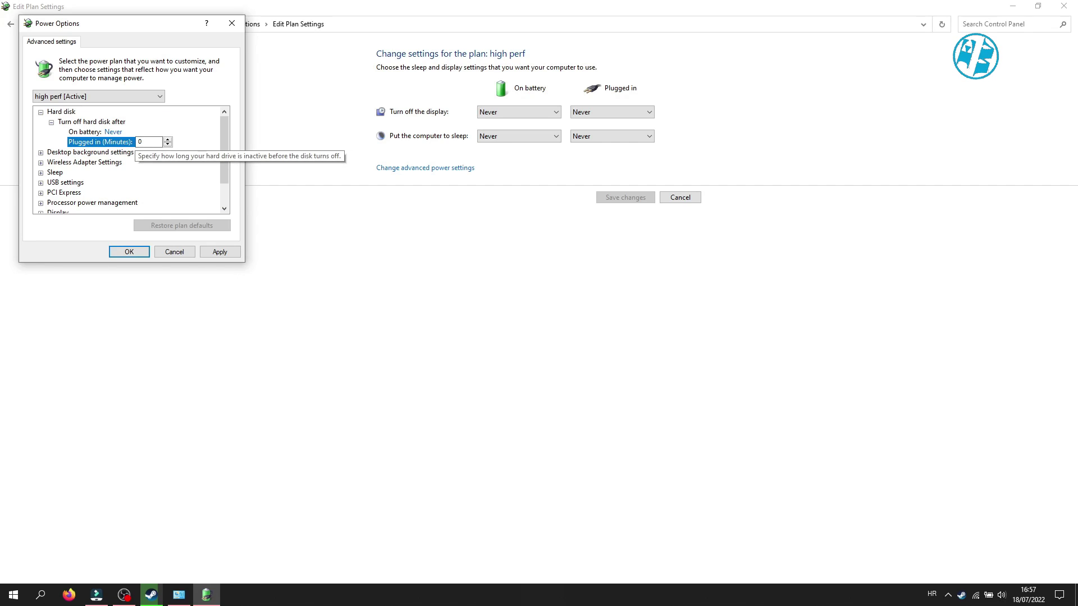
click(218, 252)
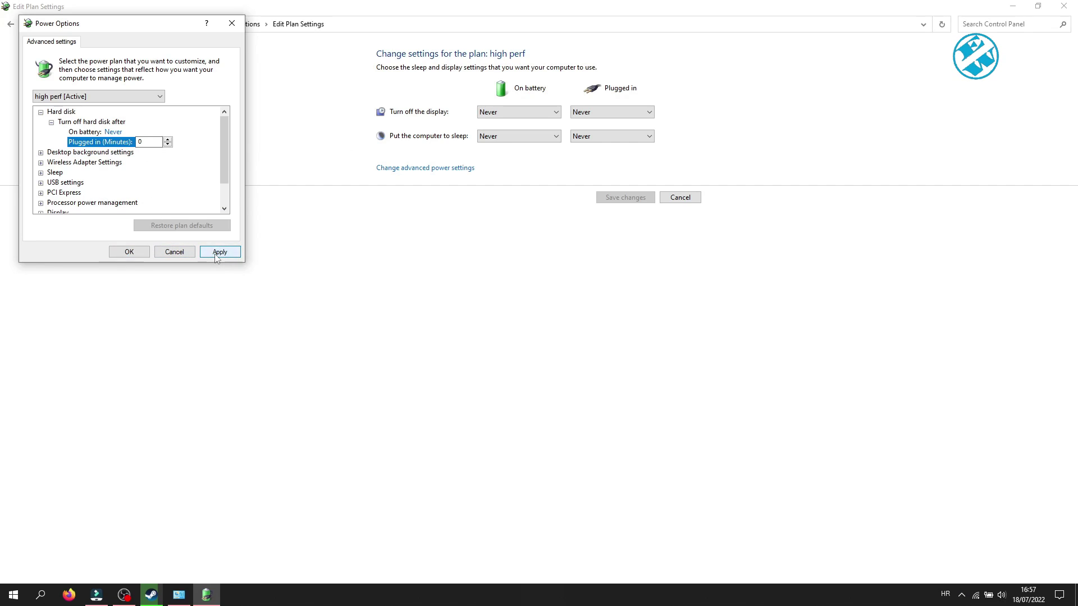
click(132, 252)
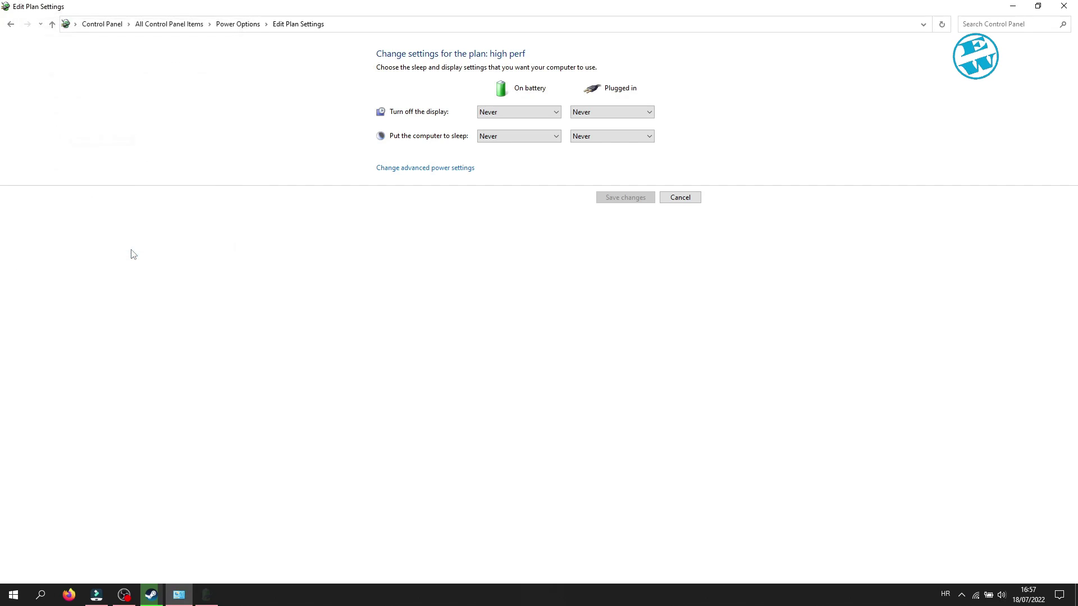
Check the high perf plan in advanced power settings, close Control Panel, and relaunch Steam.
click(402, 168)
click(135, 111)
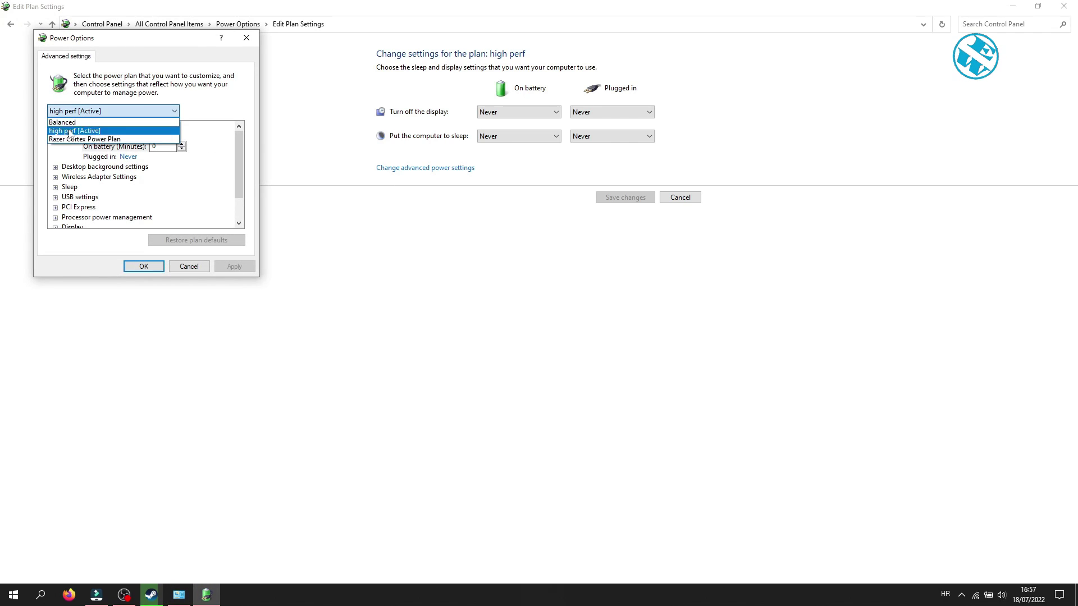
click(243, 41)
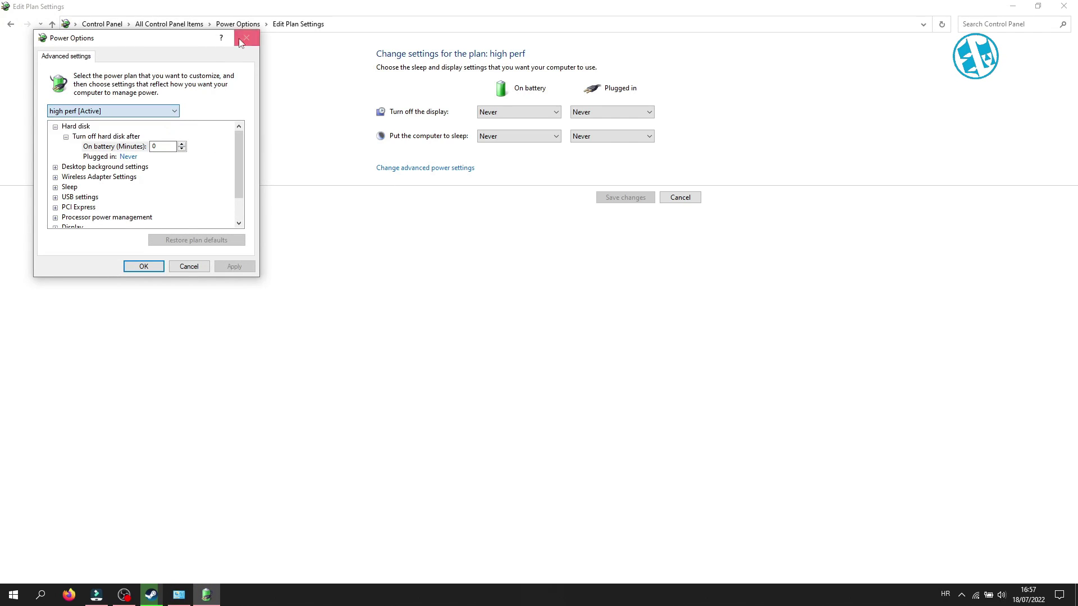
click(245, 37)
click(1063, 6)
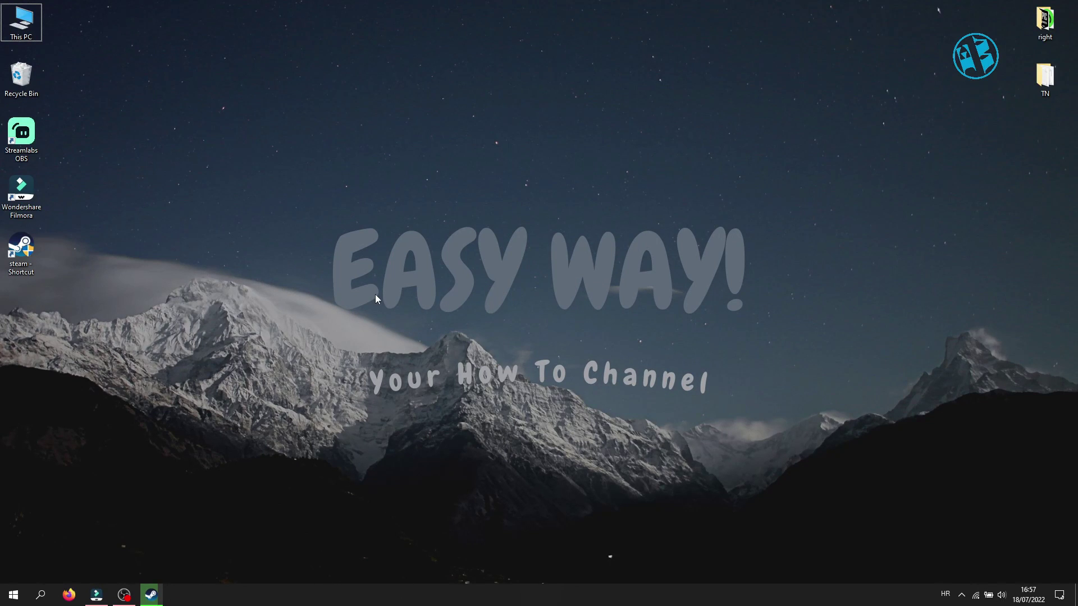
click(150, 595)
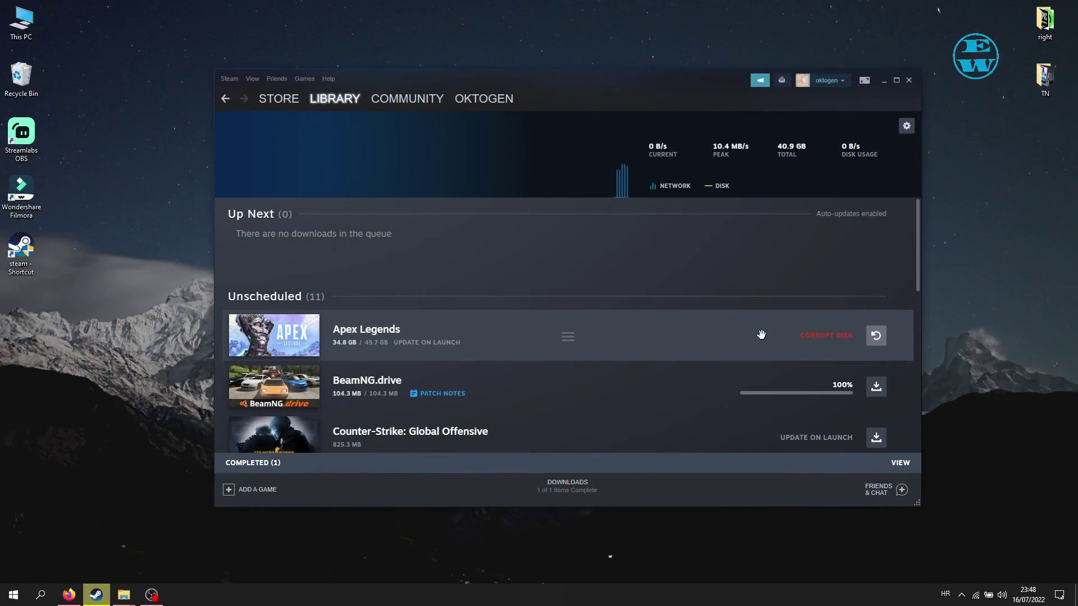
From Steam's menu, open Settings on the Downloads page and bring up Steam Library Folders.
click(231, 78)
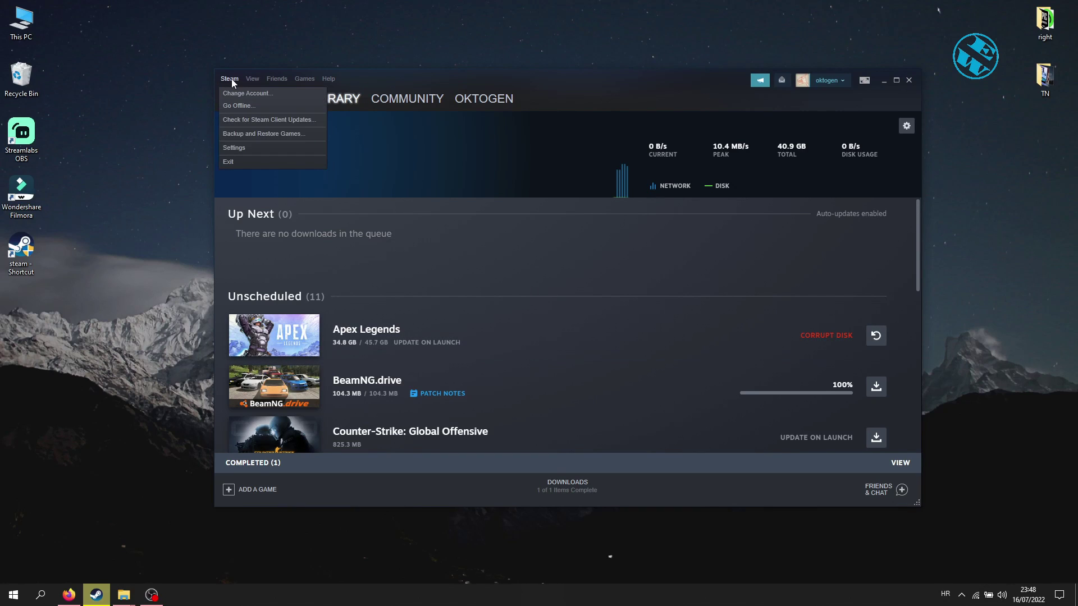
click(234, 148)
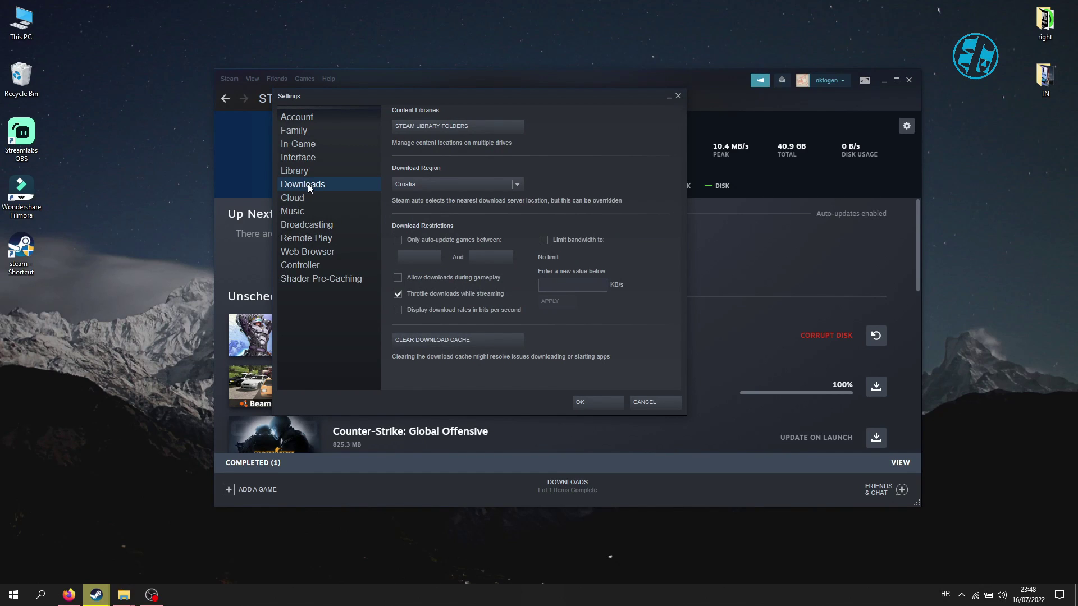
click(430, 124)
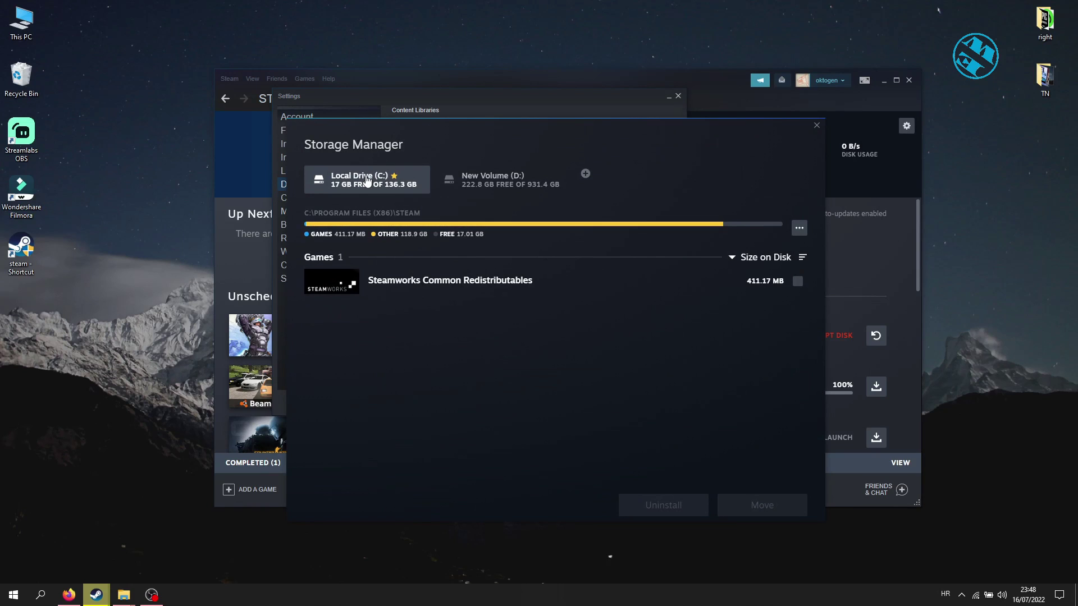
Run Repair Folder on the D:\SteamLibrary library on New Volume (D:) and dismiss the completion message.
click(502, 181)
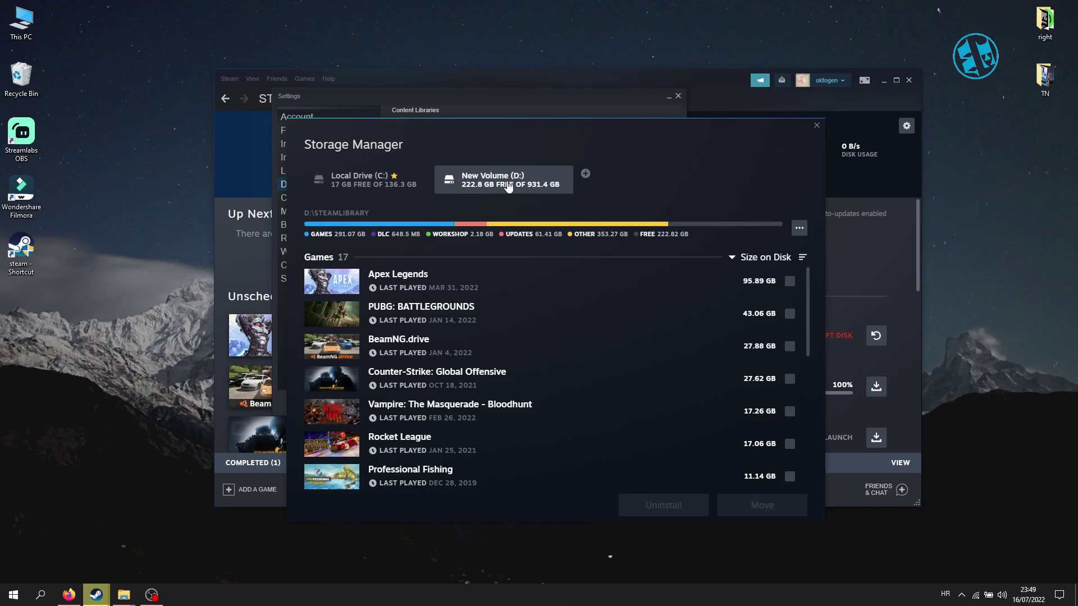
click(801, 227)
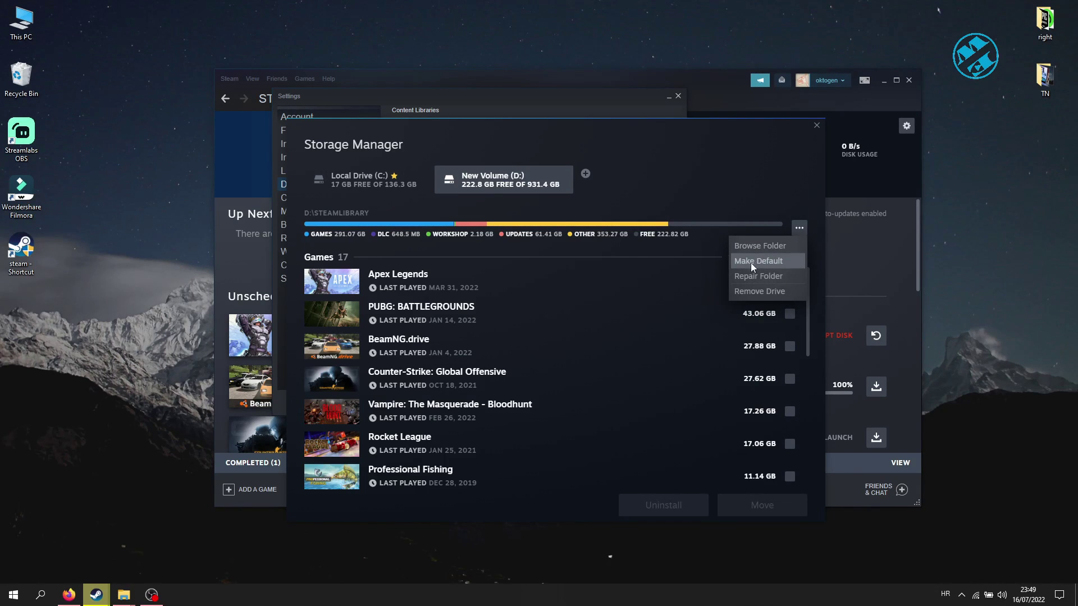
click(756, 276)
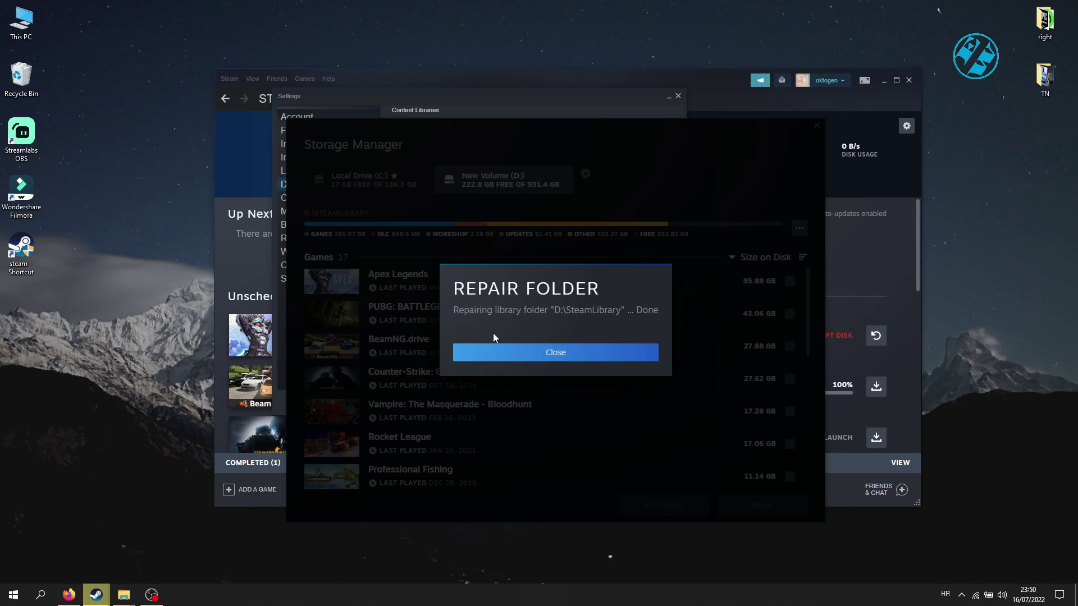
click(554, 354)
Close Storage Manager and Settings, then retry the Apex Legends download in Downloads.
click(817, 125)
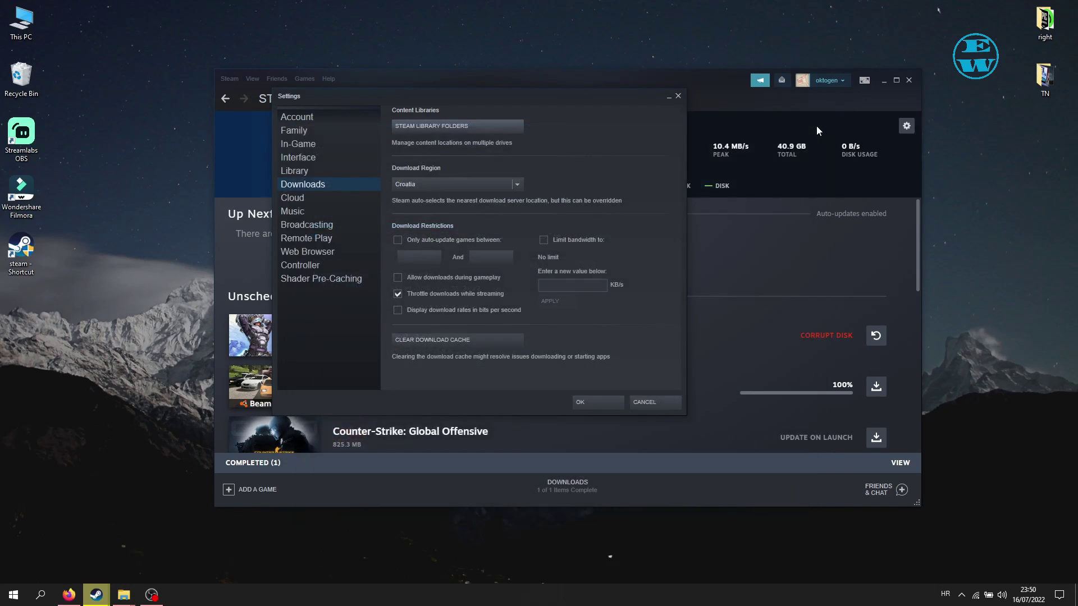
click(678, 96)
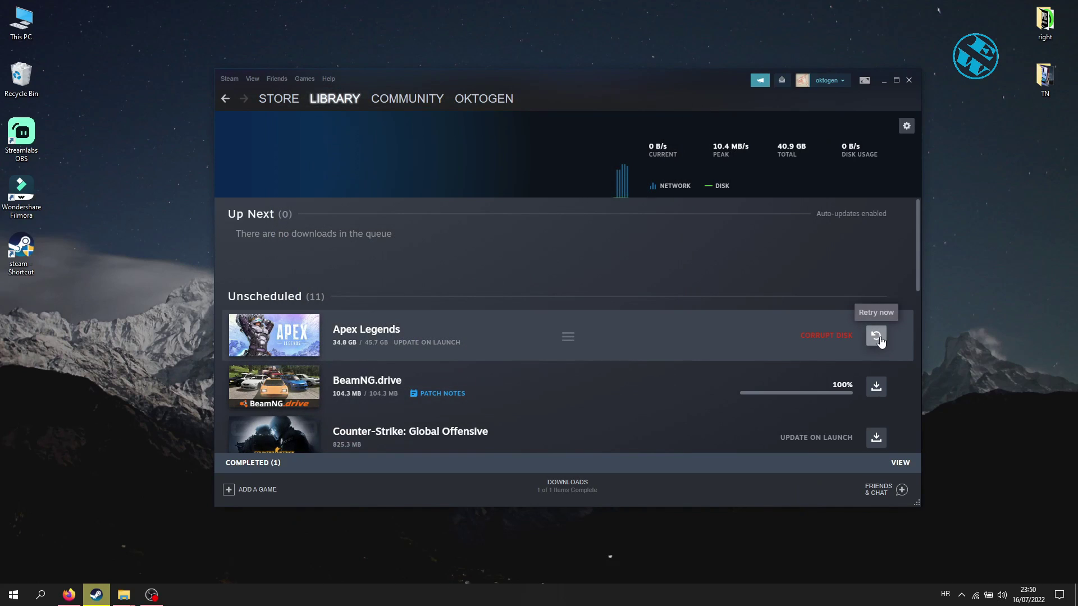
click(875, 335)
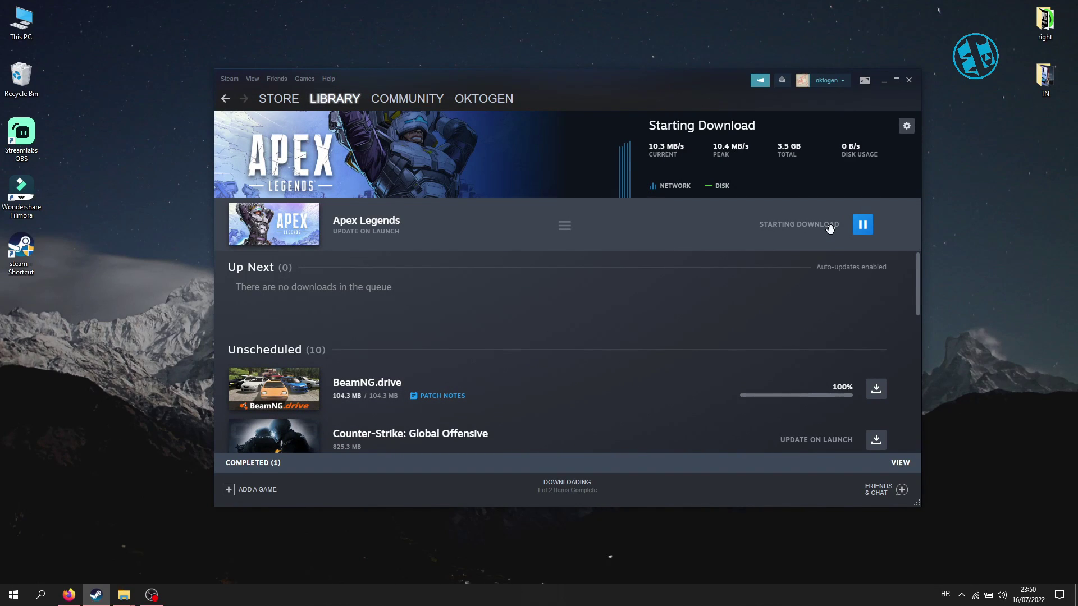